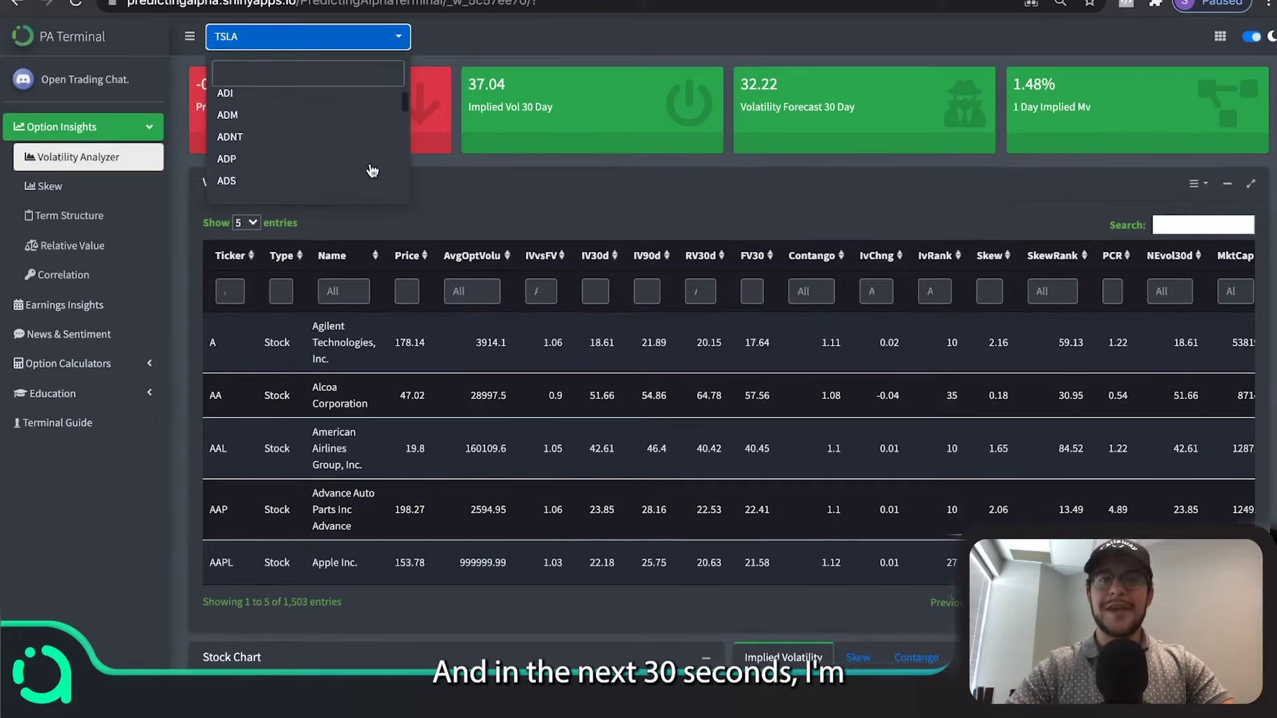
- Close the ticker list keeping TSLA and scroll through the scanner table
click(489, 196)
scroll(596, 293, down, 2)
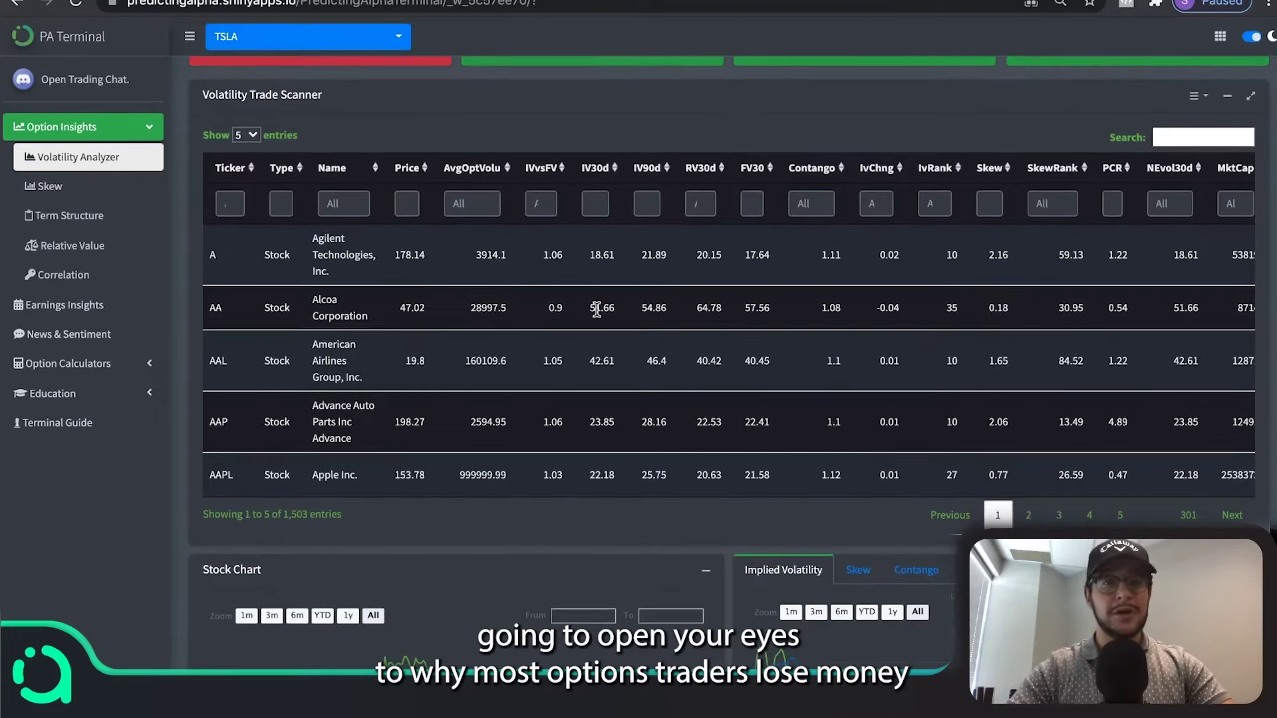
scroll(605, 308, right, 1)
scroll(604, 307, right, 5)
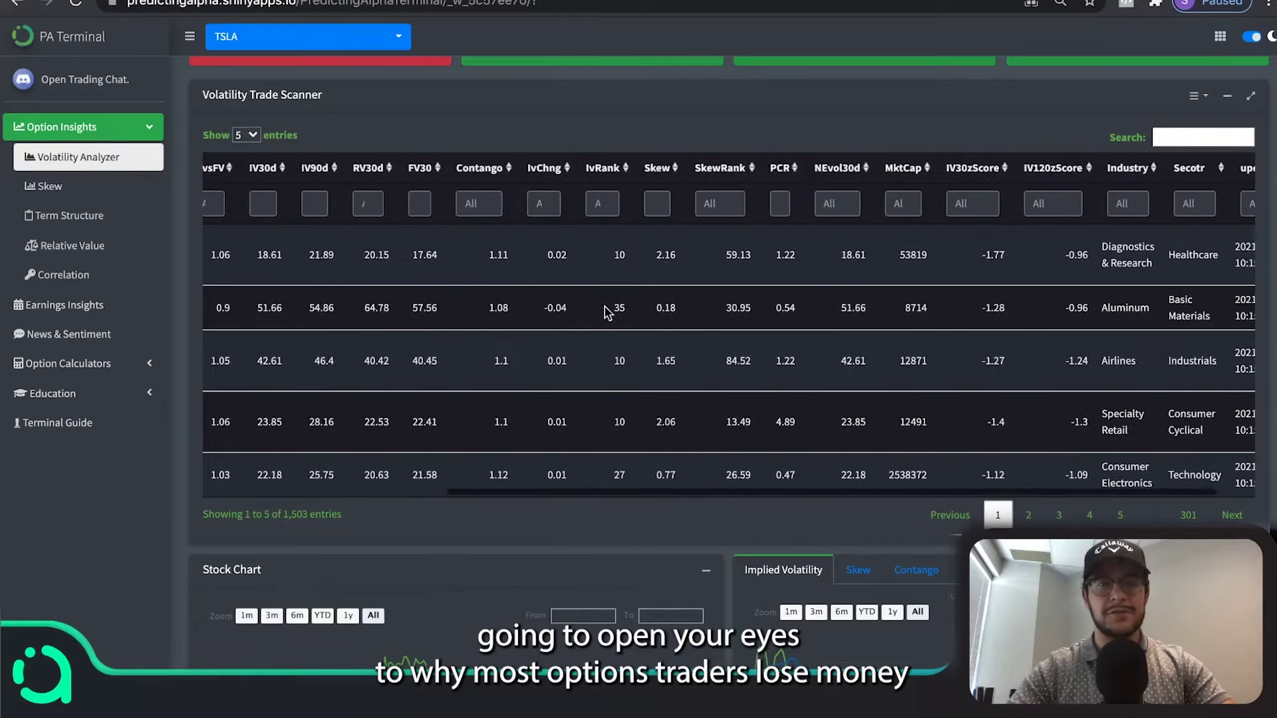
scroll(606, 311, down, 6)
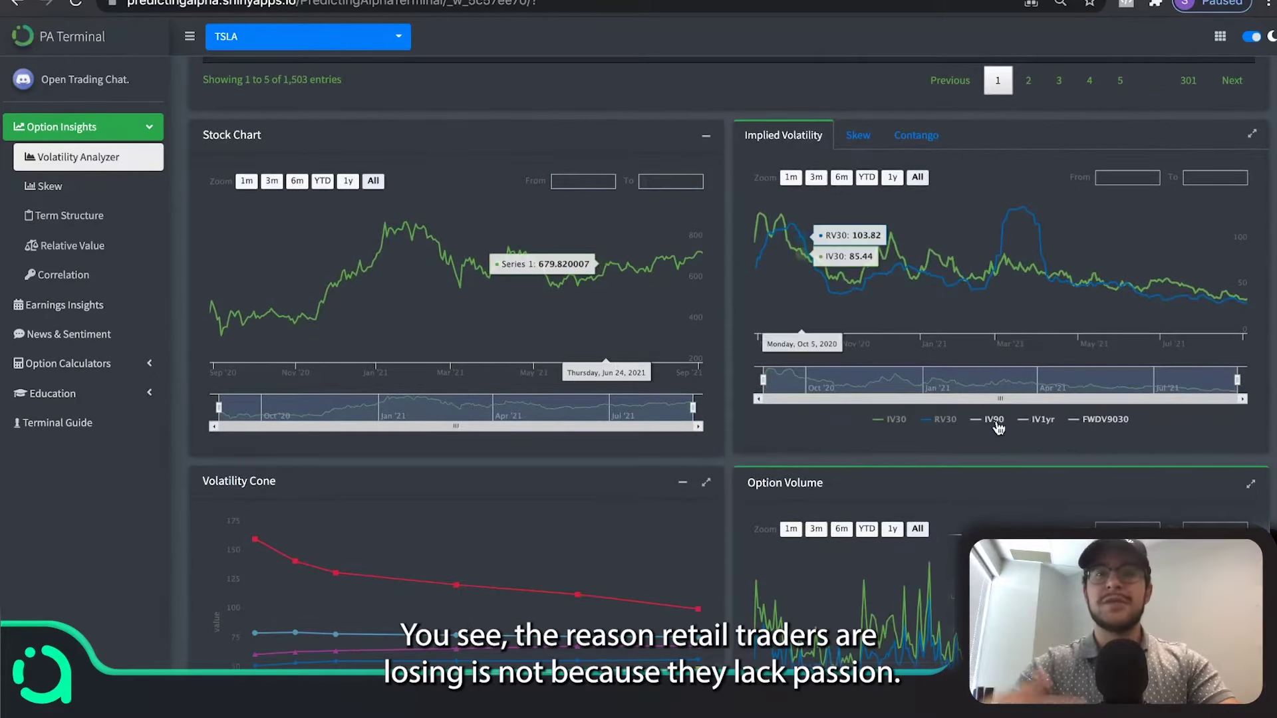
- Show RV30 and FWDV9030 on the volatility chart, and hide IV1yr and IV90
click(947, 420)
click(1106, 420)
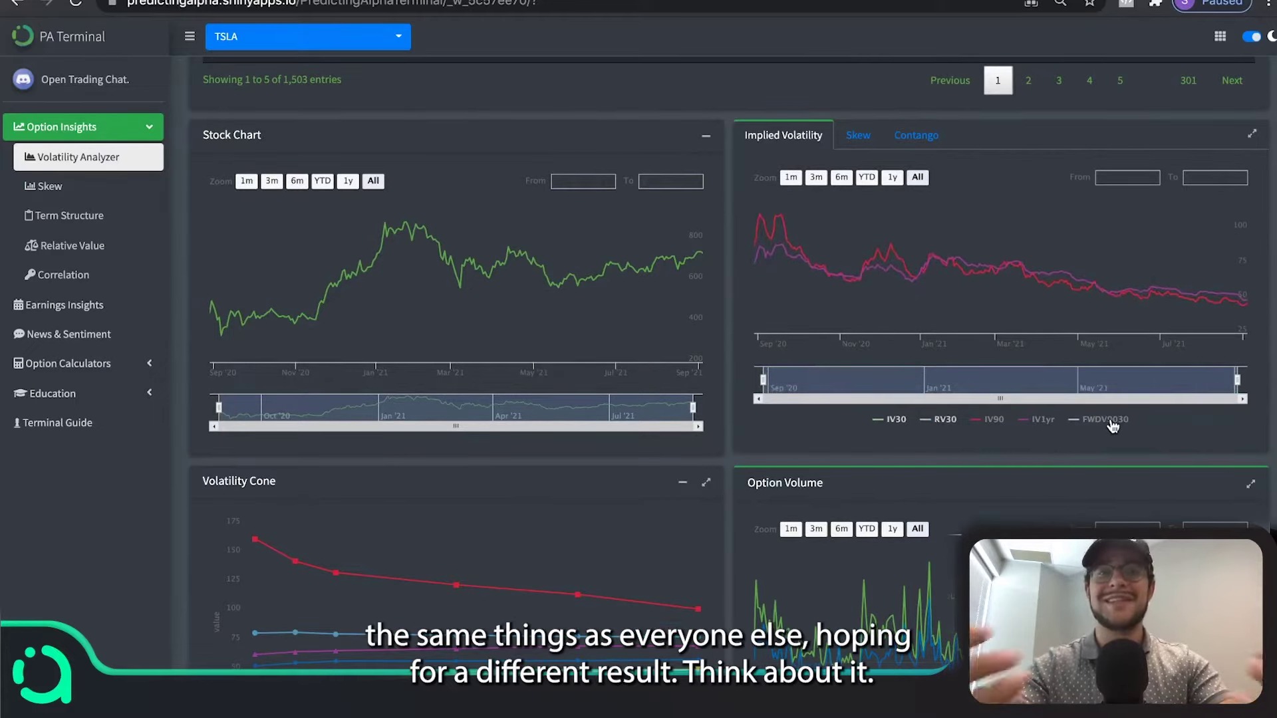
click(1111, 420)
click(1044, 420)
click(994, 420)
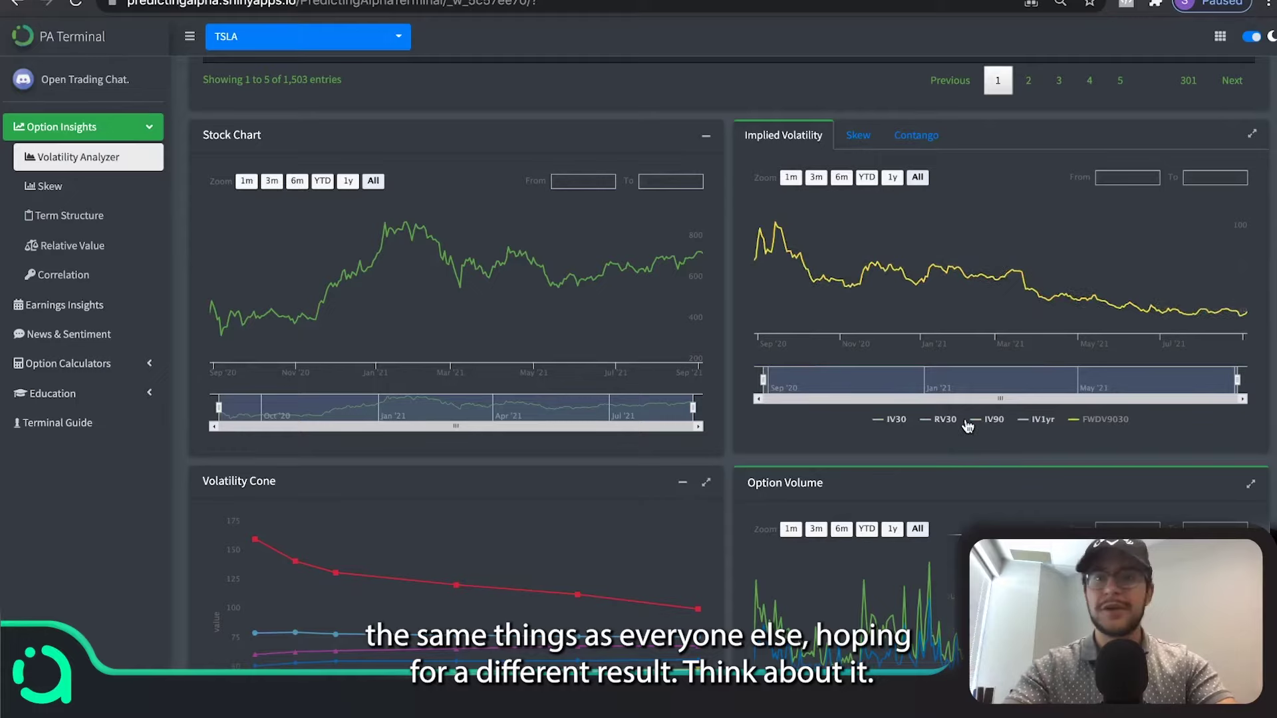
- Switch the volatility panel to the Contango chart, zoomed to Jan '21 through Sep '21
click(858, 137)
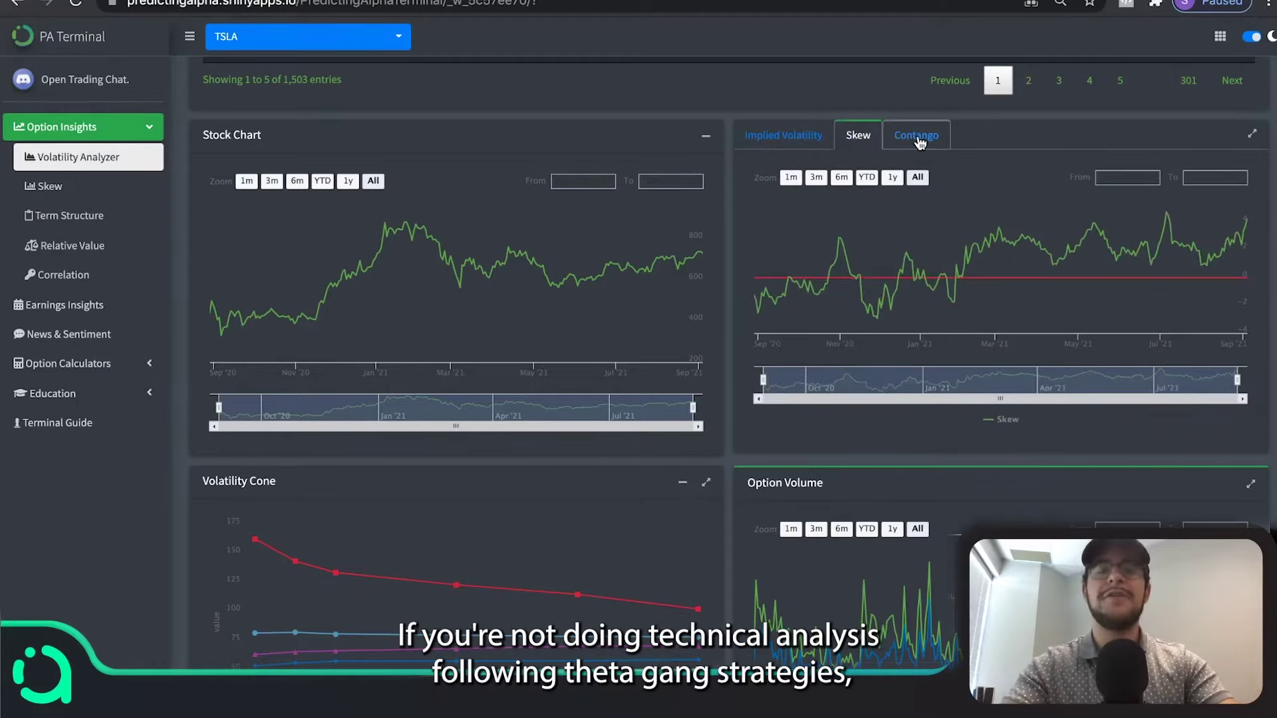
click(924, 138)
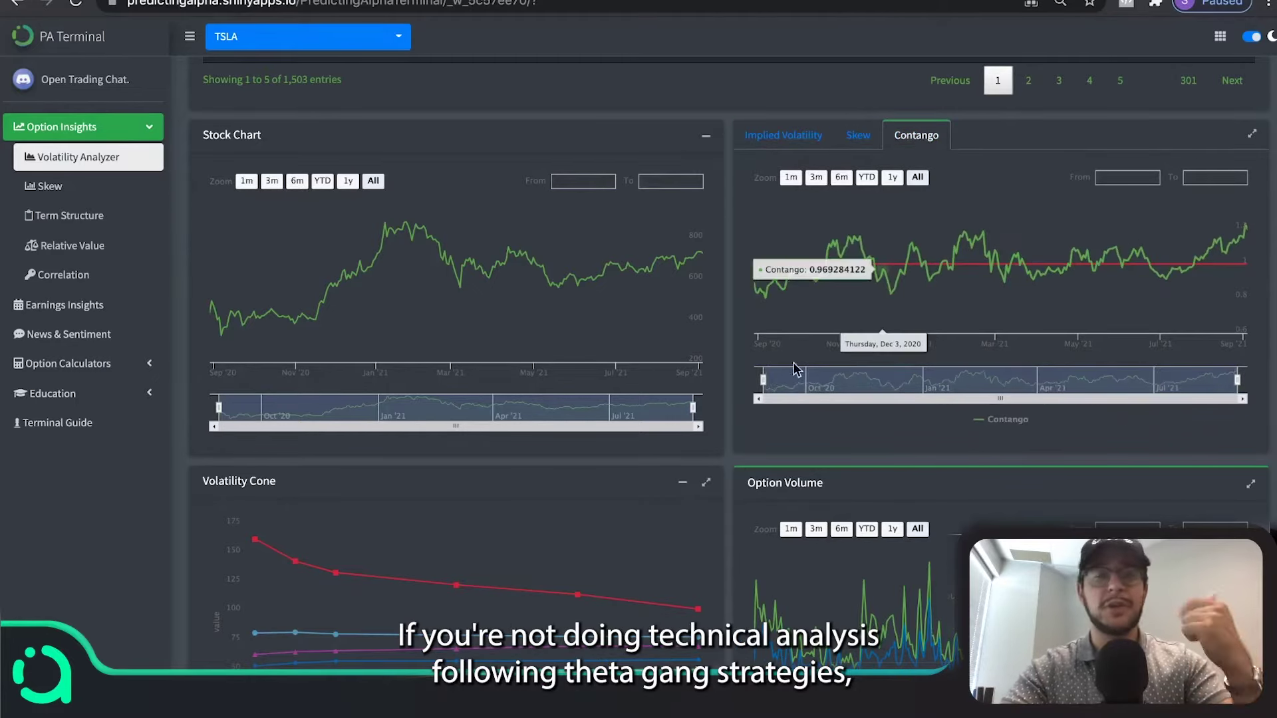
drag(764, 380, 908, 380)
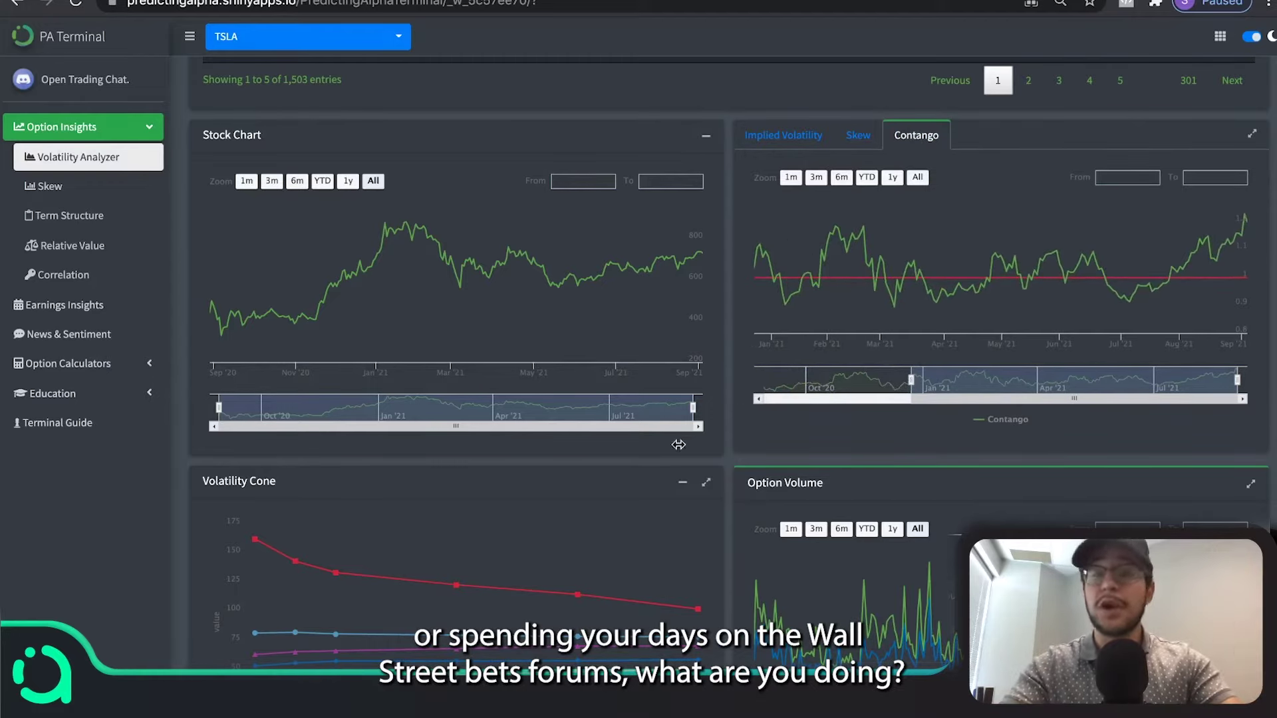
- Toggle the Volatility Cone's Max, Median, Min, FirstQ and ThirdQ lines so every quantile line shows
scroll(678, 447, down, 4)
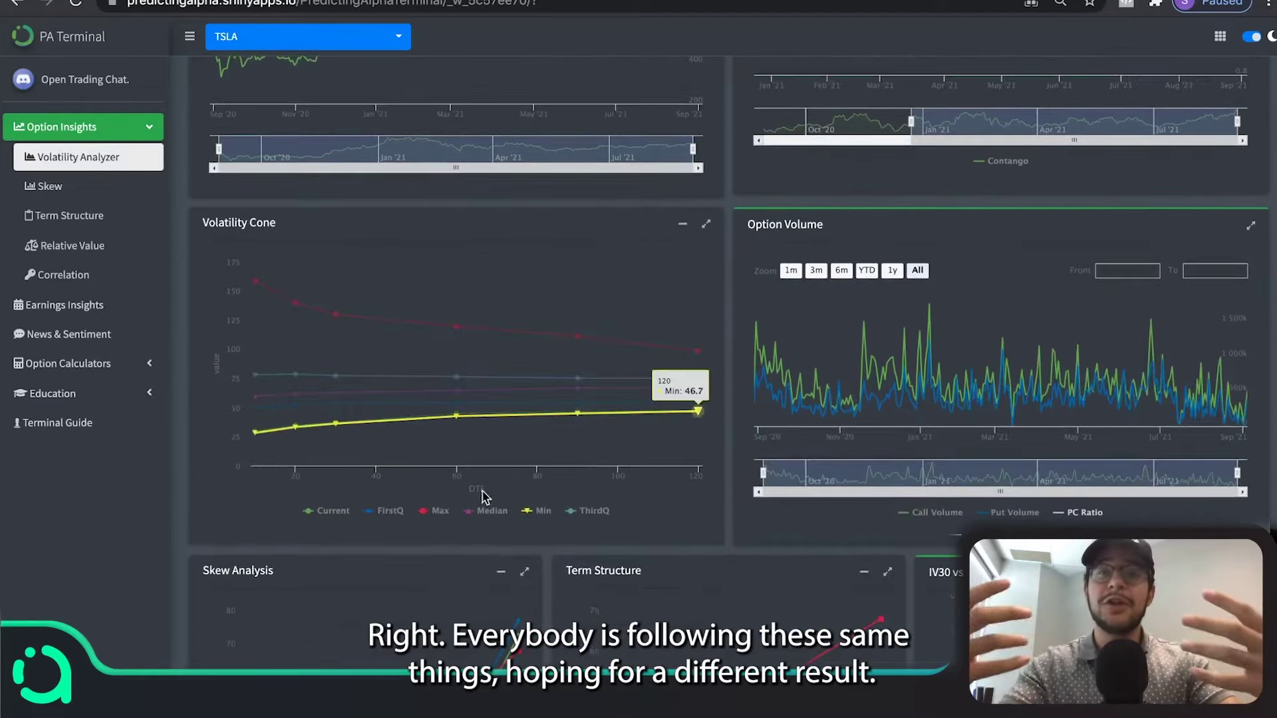
click(439, 510)
click(491, 511)
click(548, 514)
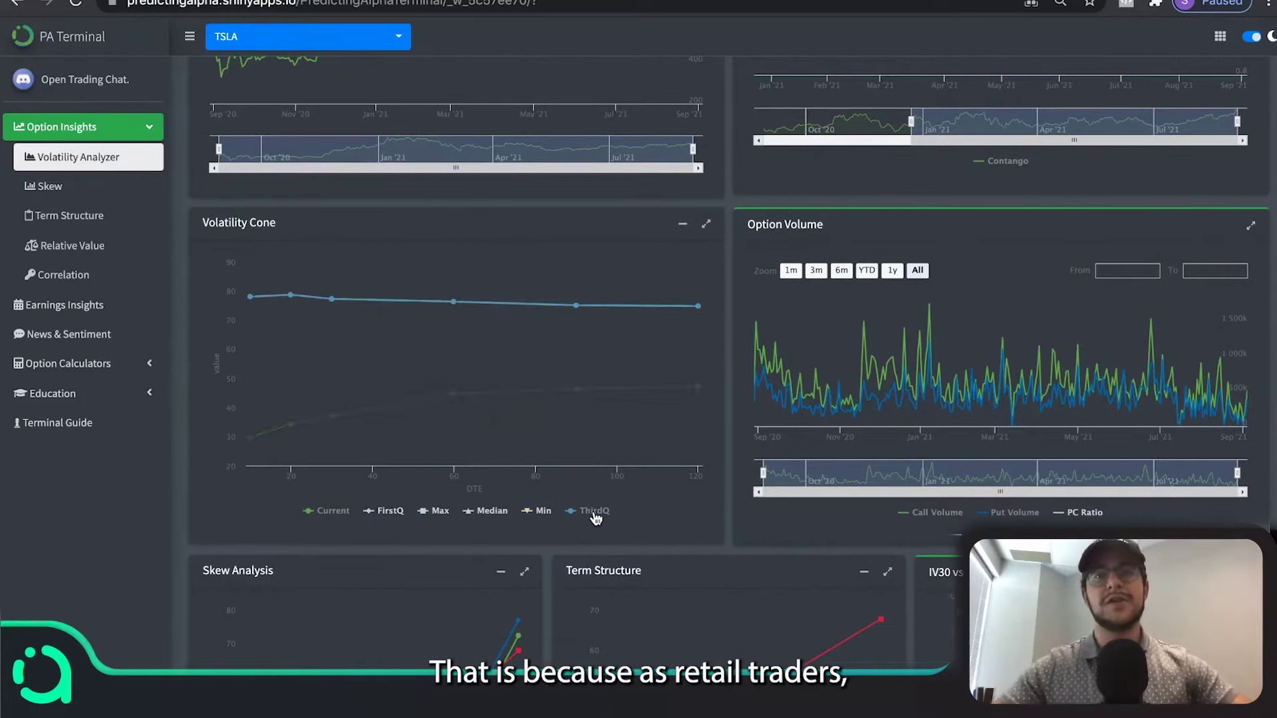
click(439, 515)
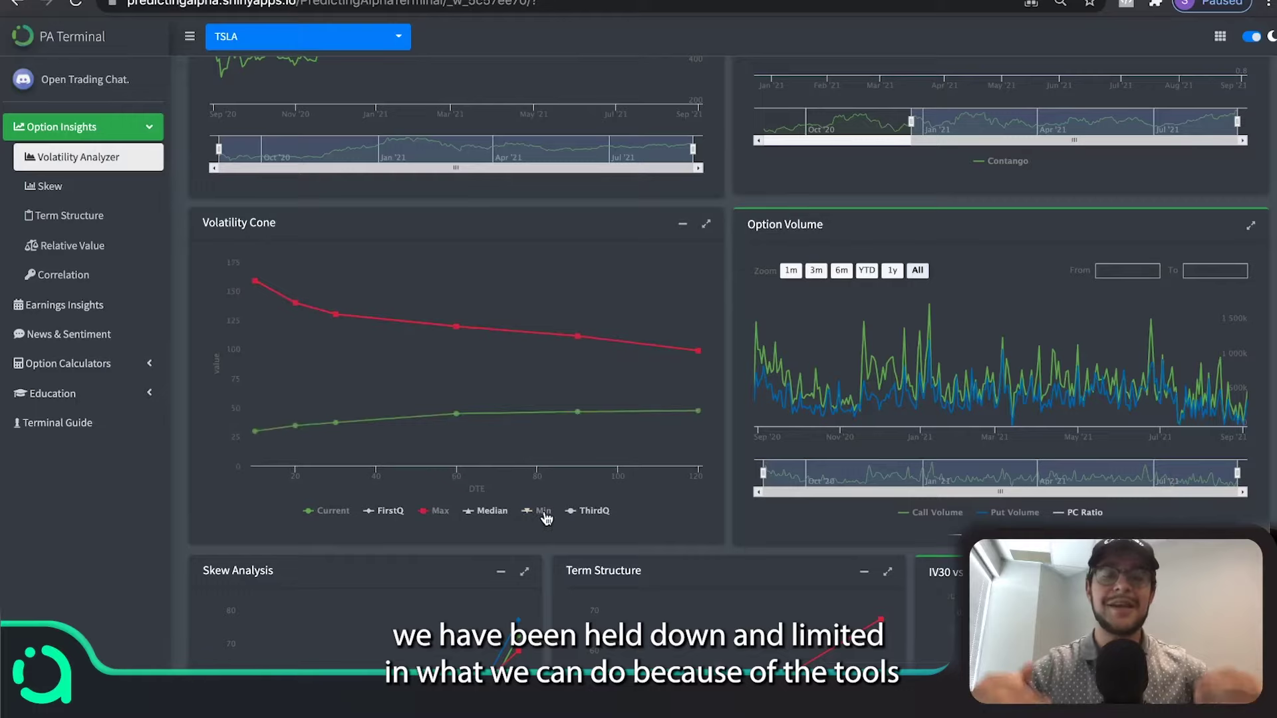
click(387, 519)
click(543, 512)
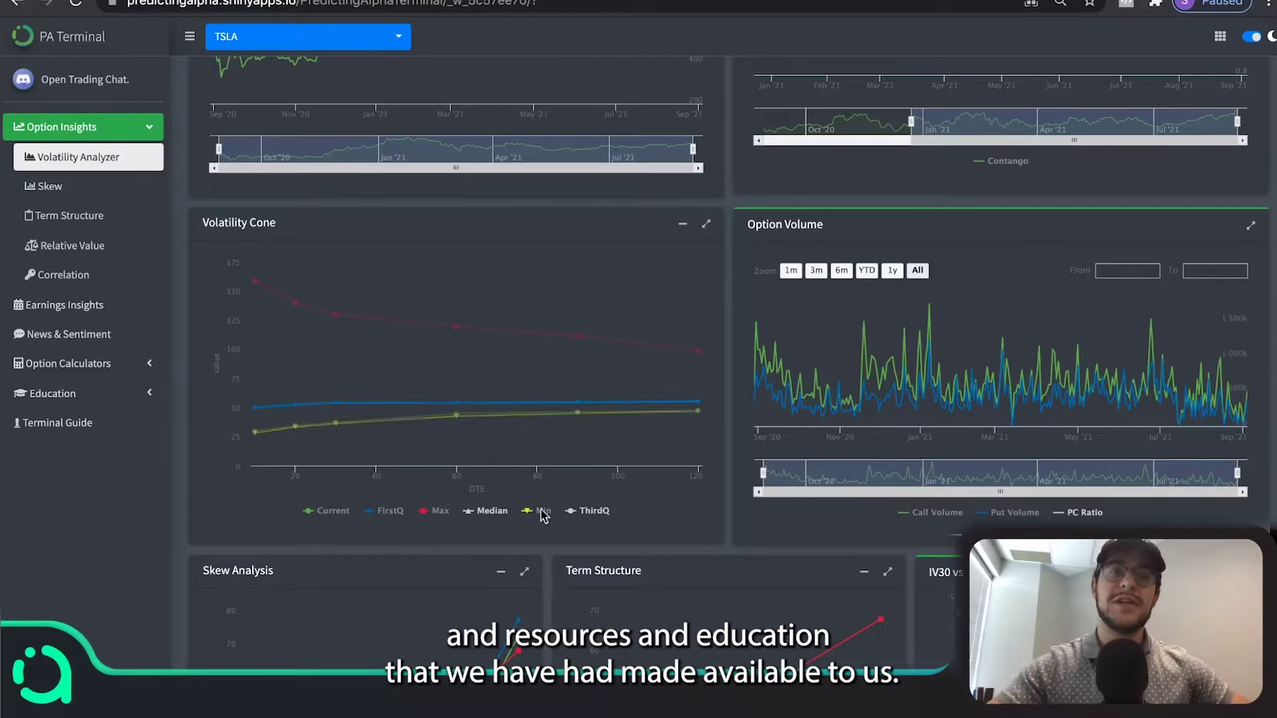
click(584, 519)
click(486, 513)
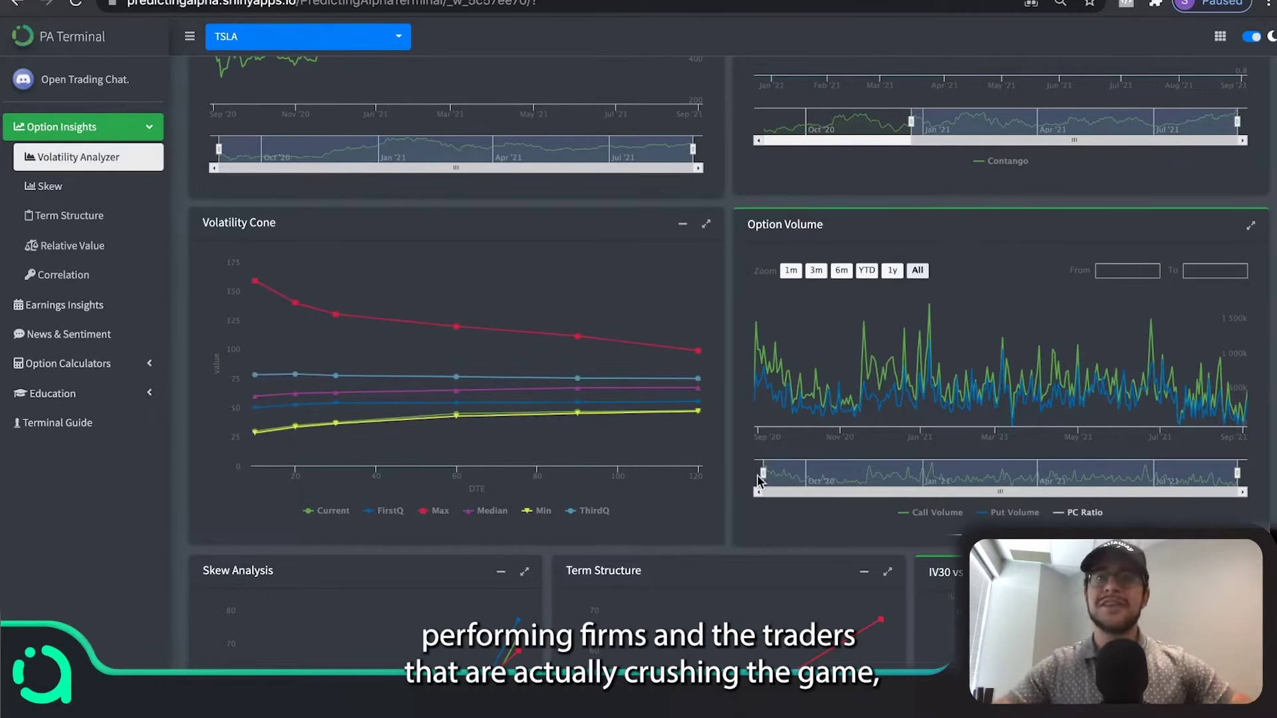
- Start the Option Volume chart at Nov '20 and show only the PC Ratio line
drag(800, 473, 826, 473)
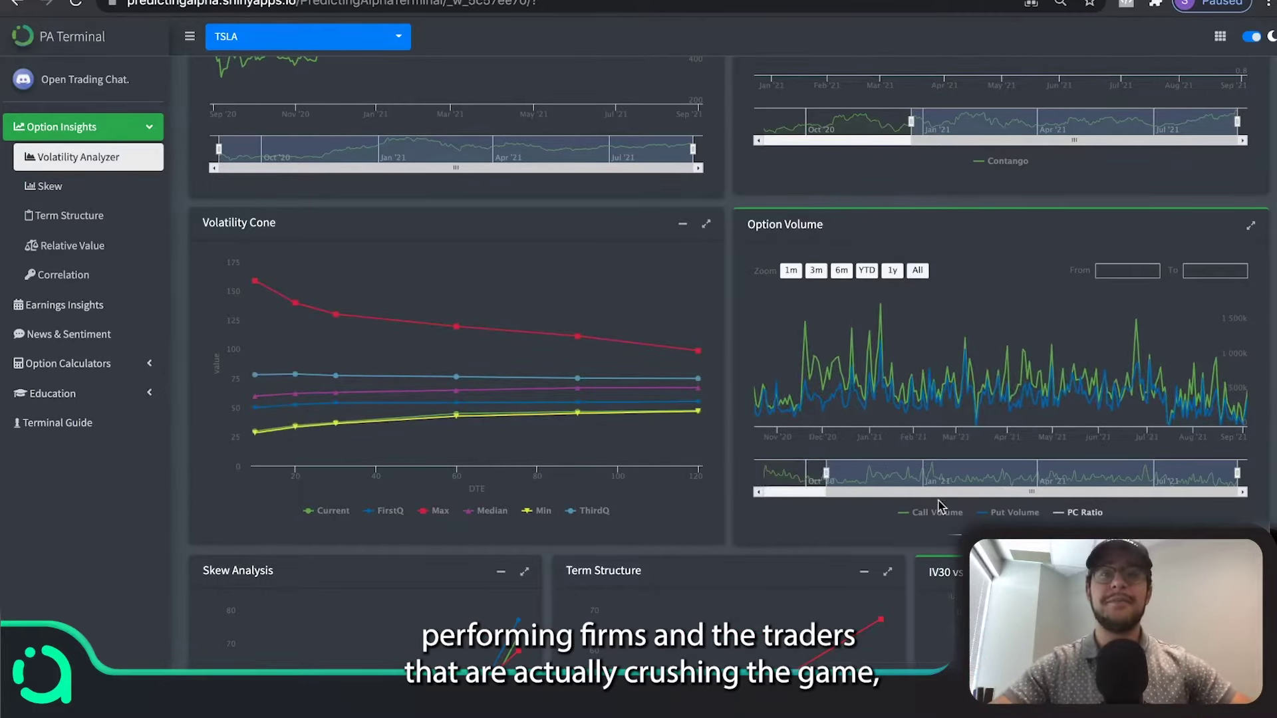
click(1081, 516)
click(970, 516)
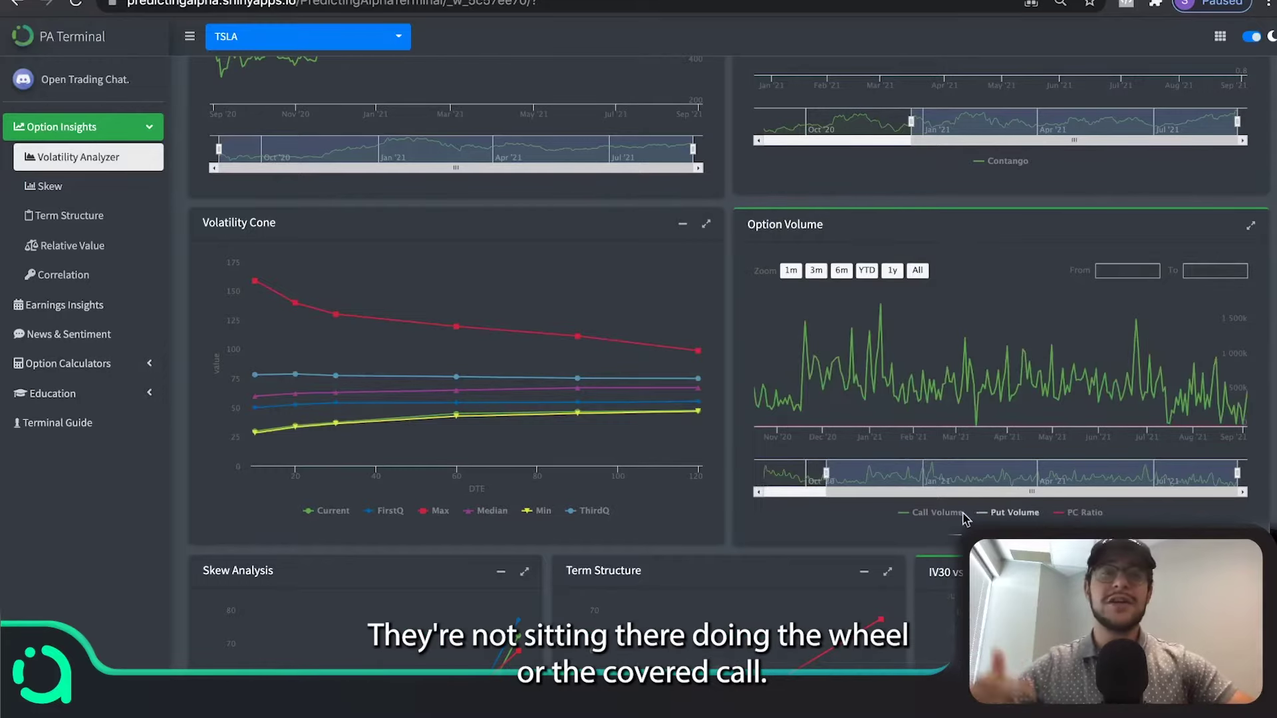
click(946, 516)
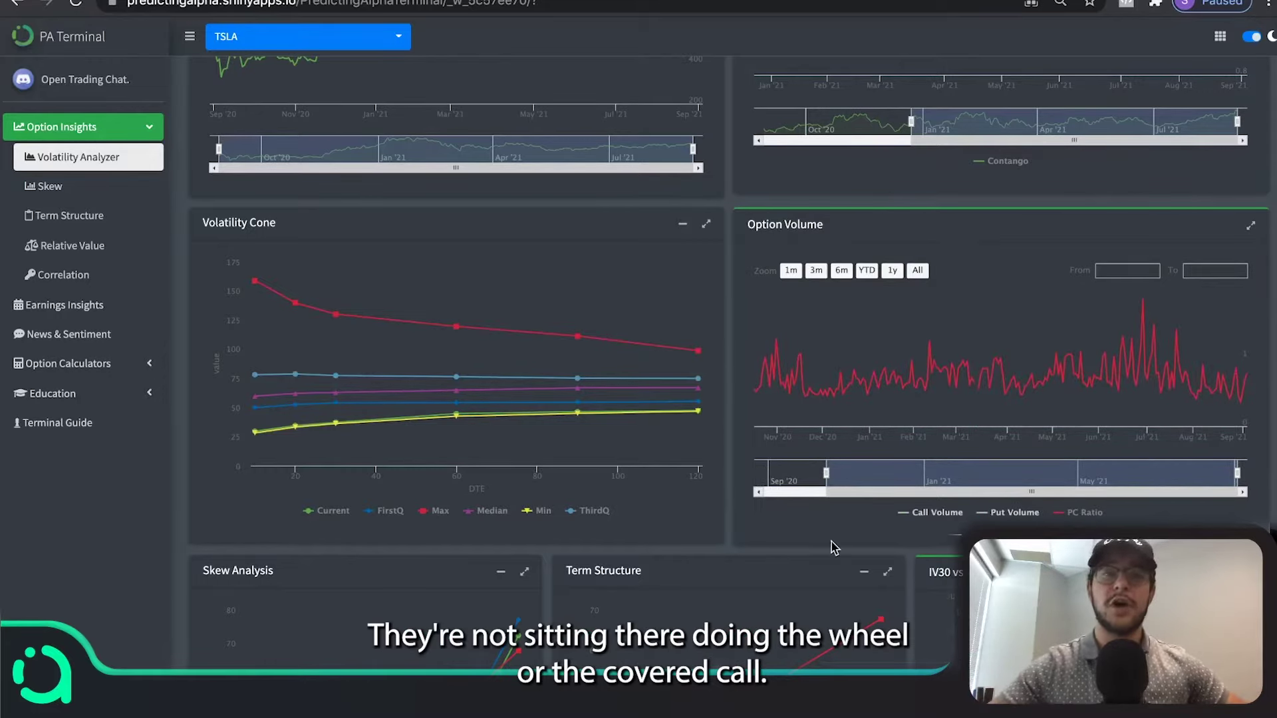
scroll(834, 548, down, 3)
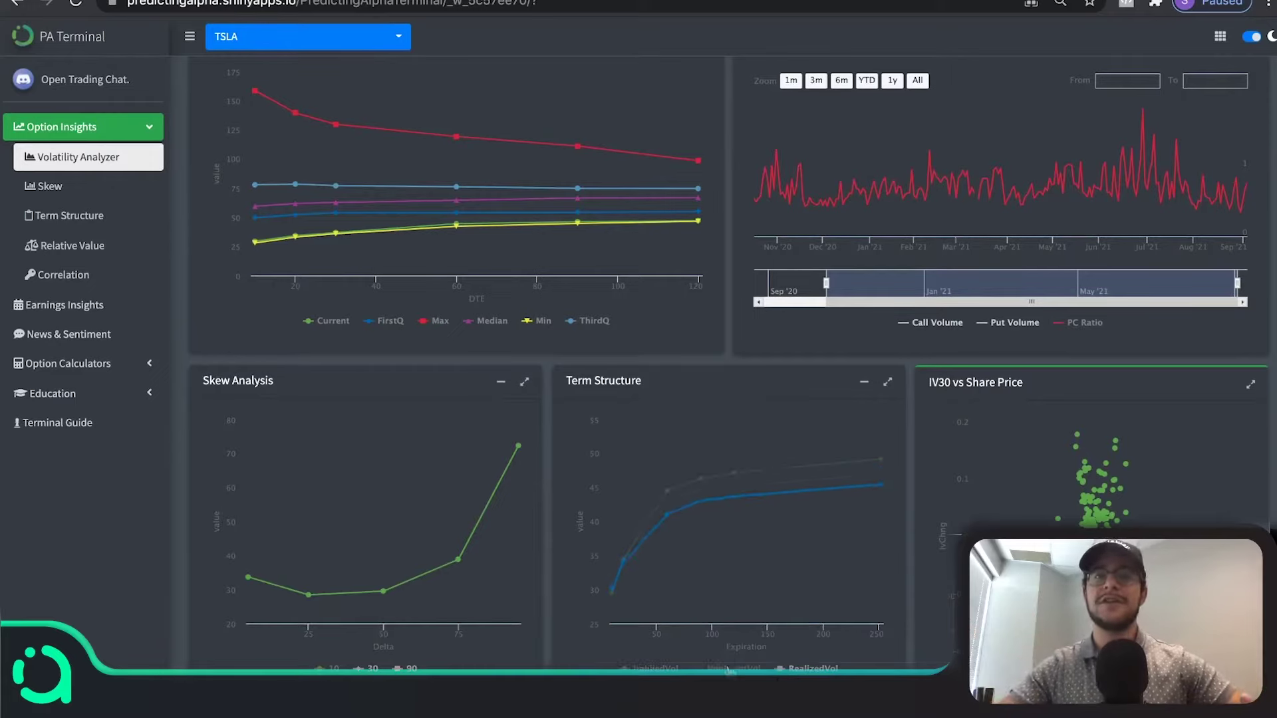
mouse_move(1092, 524)
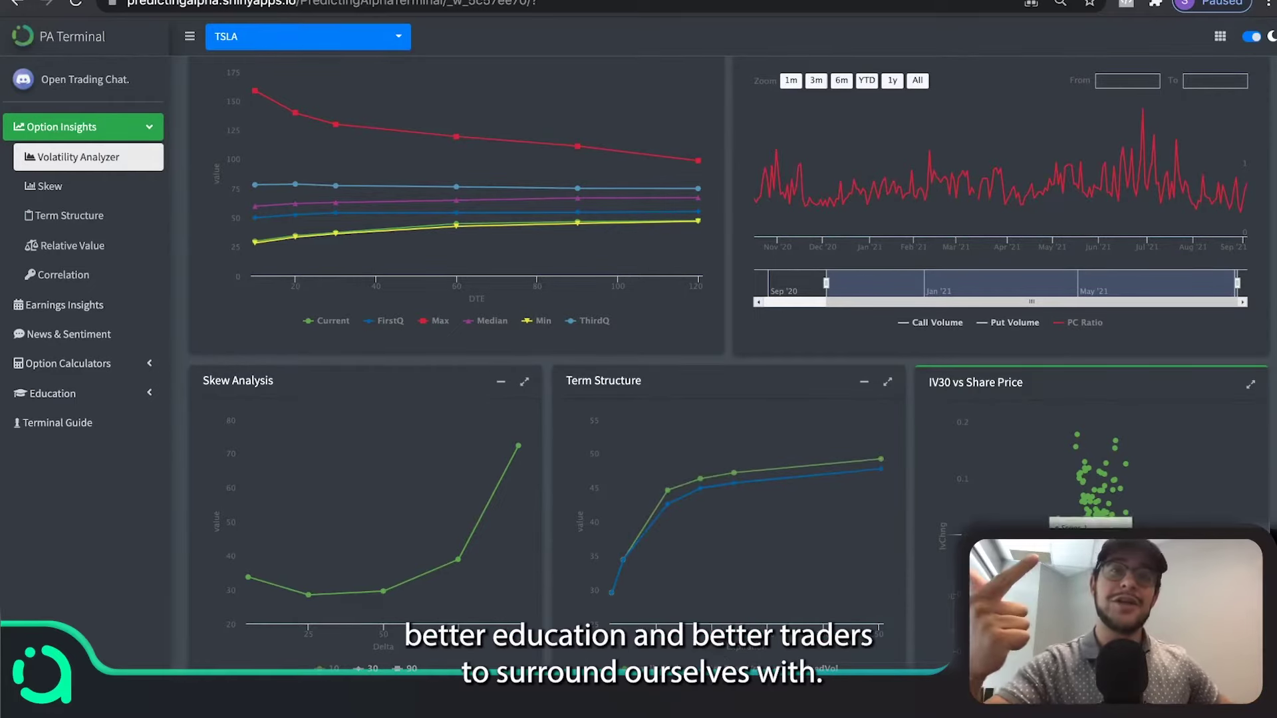
scroll(1099, 506, up, 3)
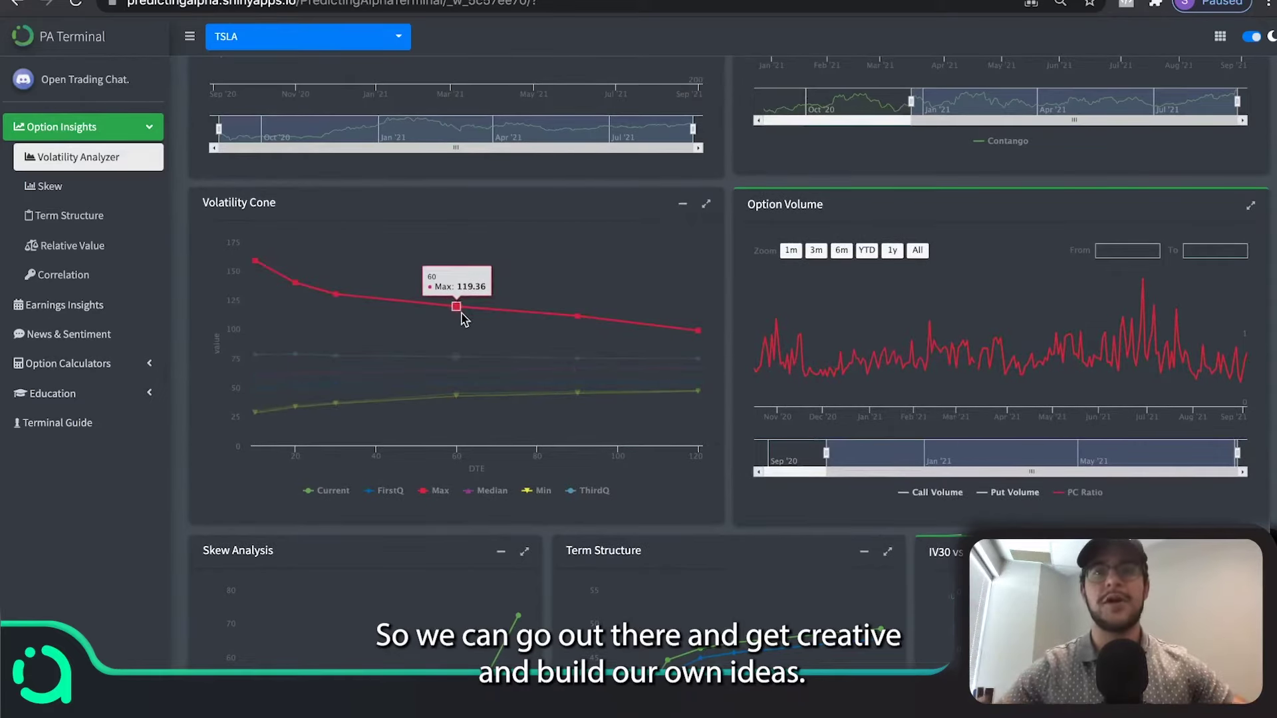
scroll(464, 319, up, 5)
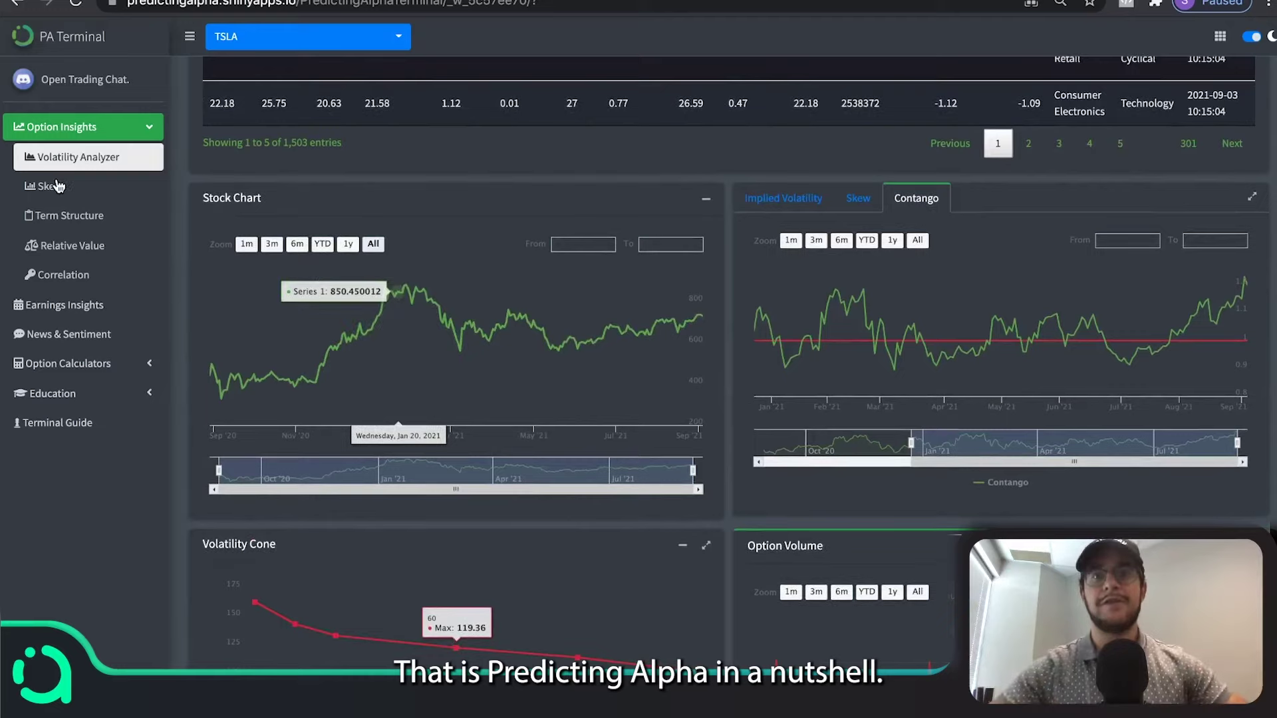
- Open the Skew analysis page
click(58, 186)
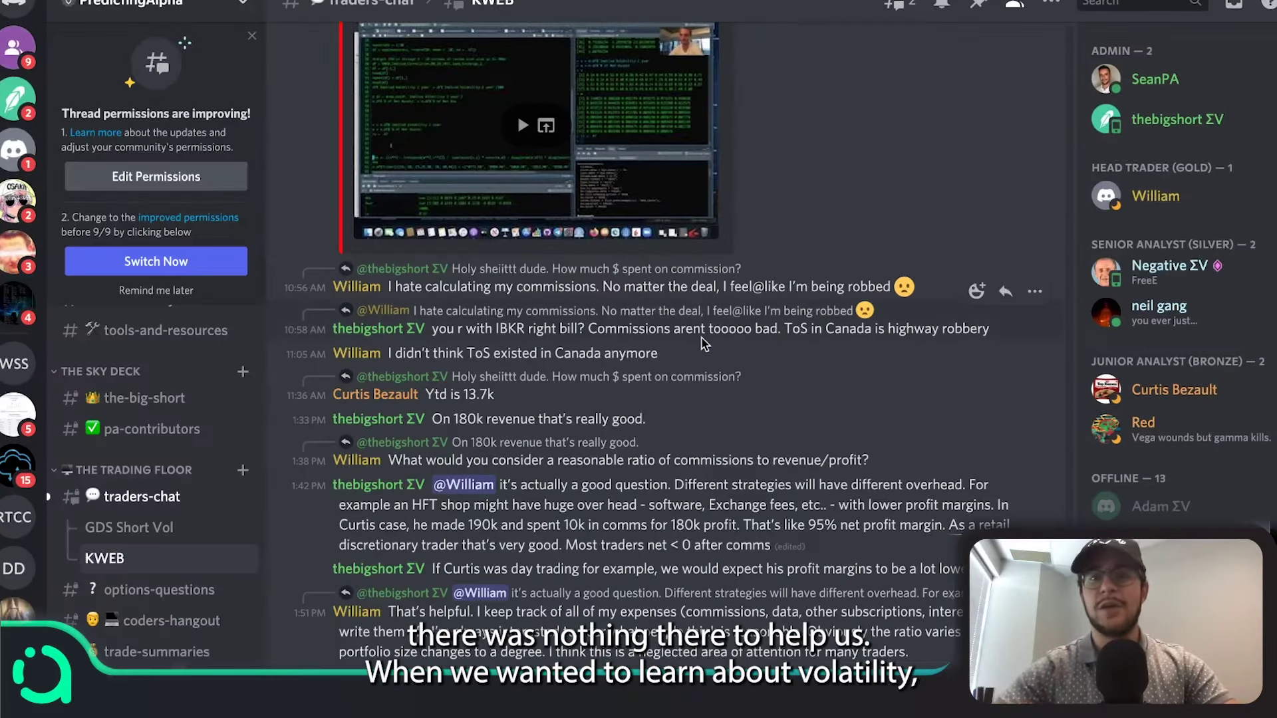
scroll(597, 450, up, 10)
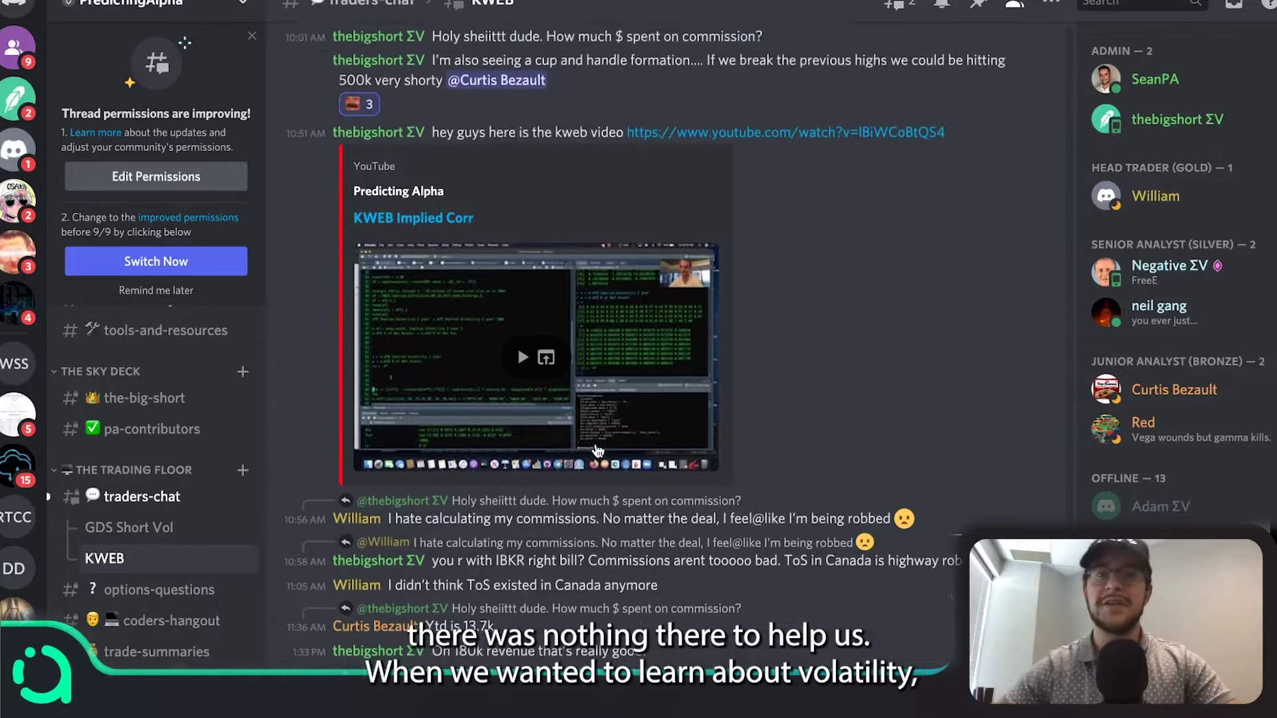
scroll(596, 451, up, 10)
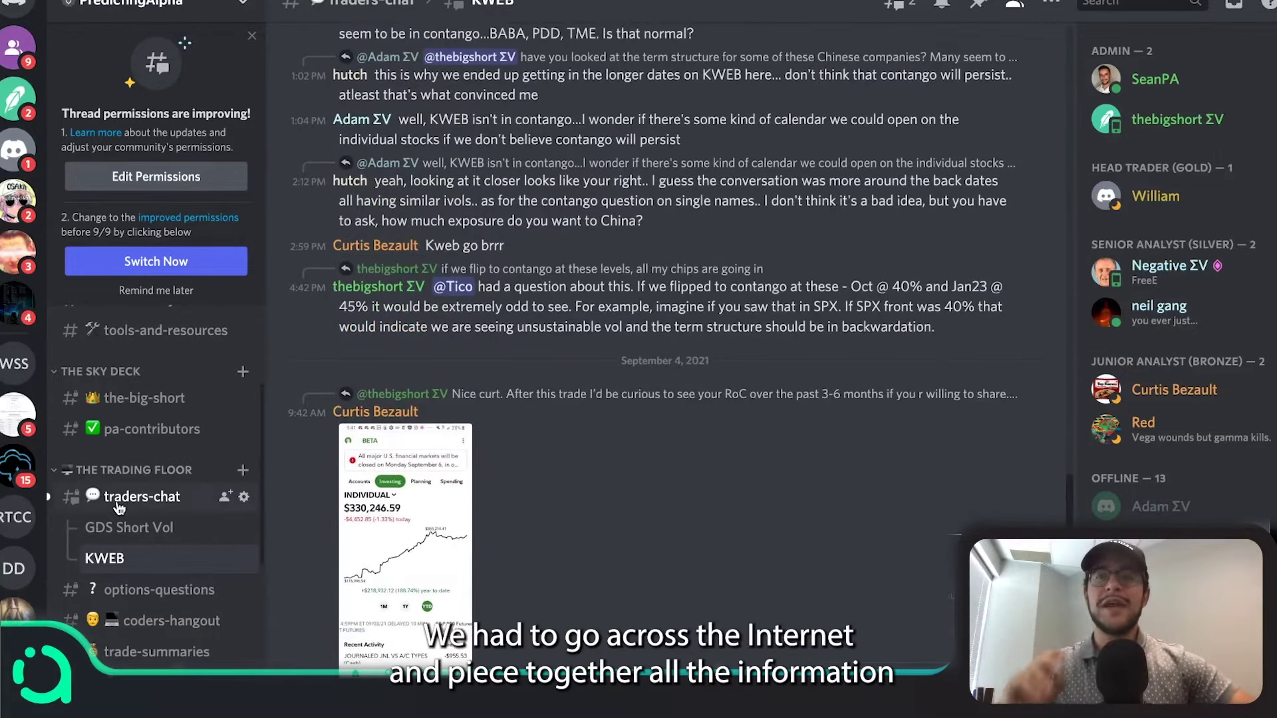
- Switch to Discord's #traders-chat and scroll the channel sidebar through the server's categories
click(174, 495)
scroll(596, 418, up, 10)
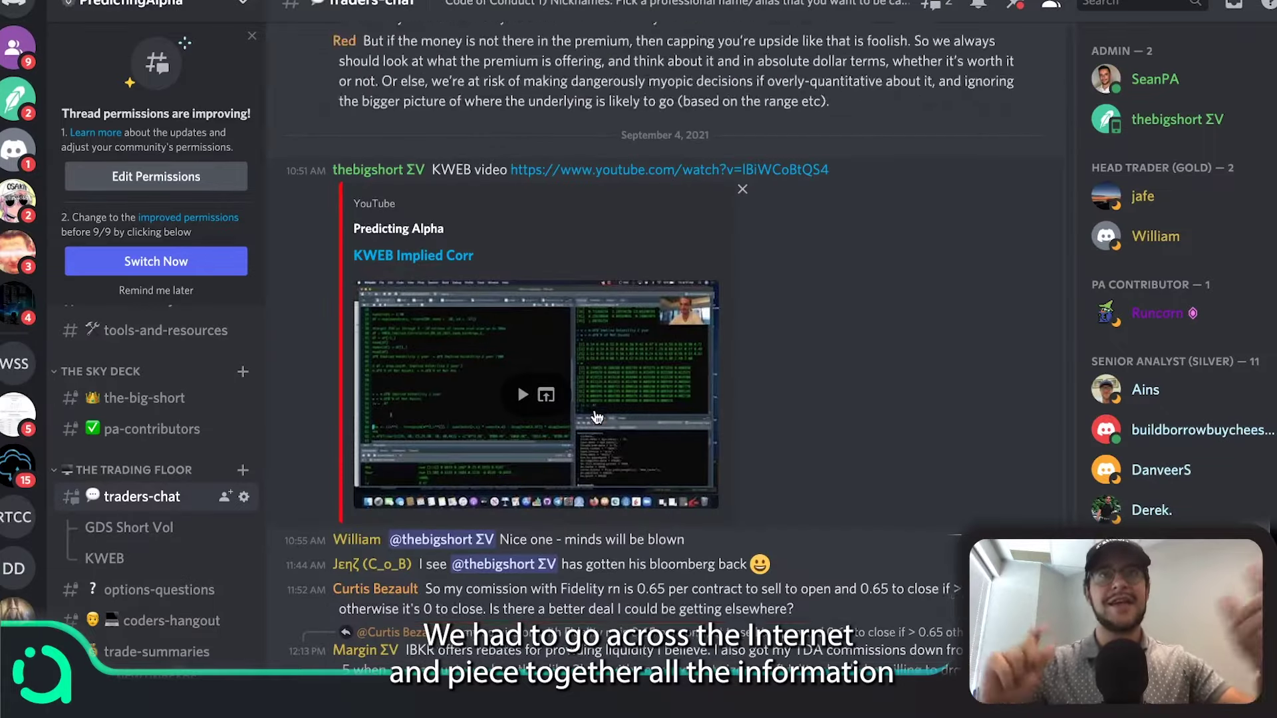
scroll(597, 417, up, 10)
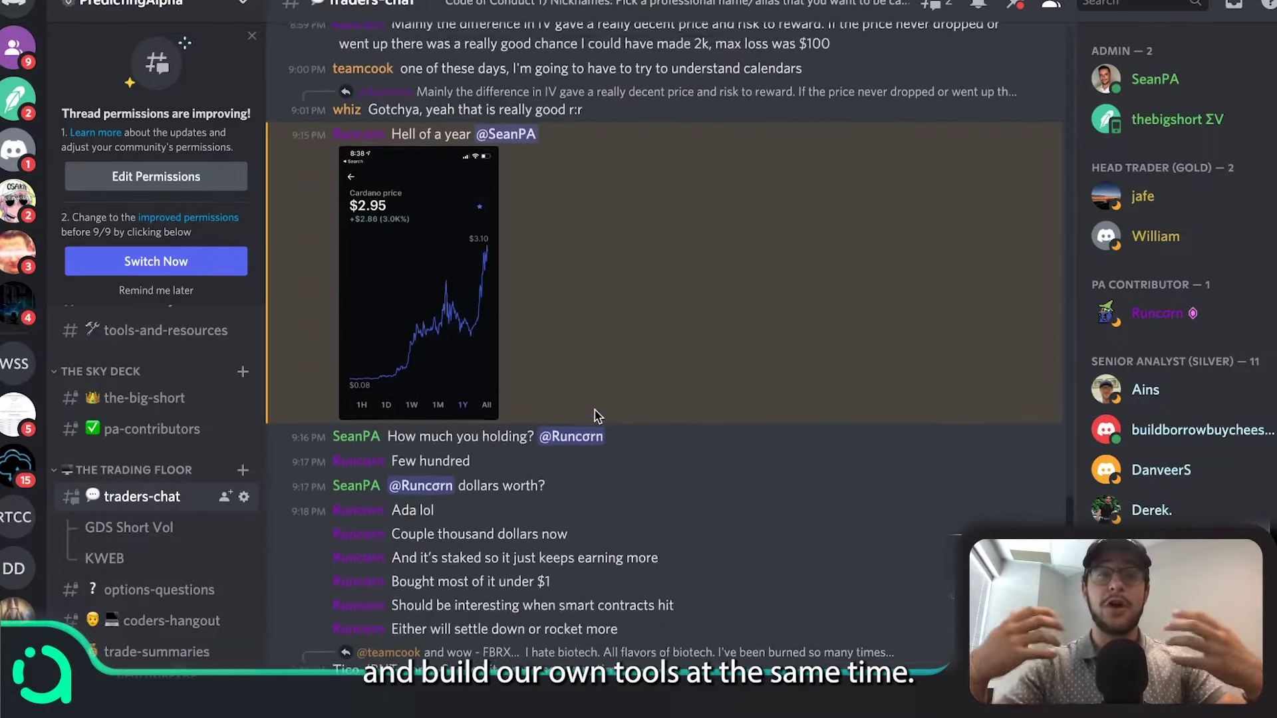
scroll(597, 417, up, 5)
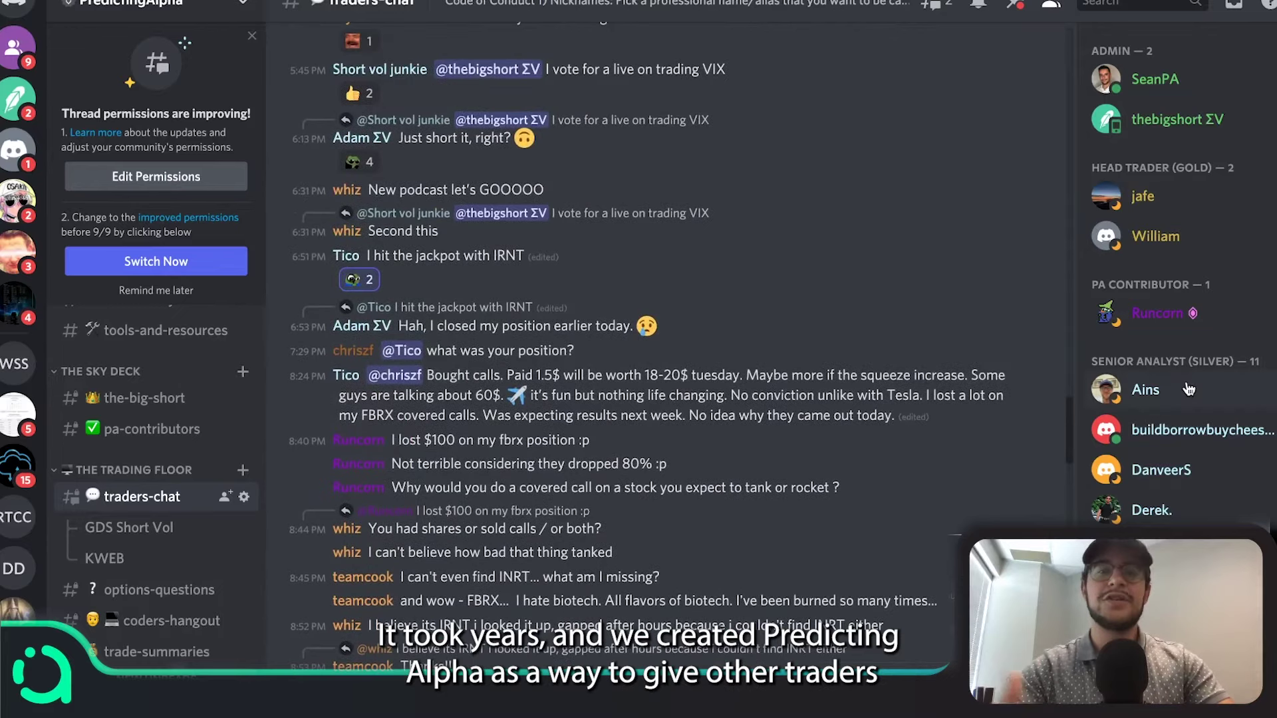
scroll(1190, 389, down, 8)
scroll(1190, 389, down, 10)
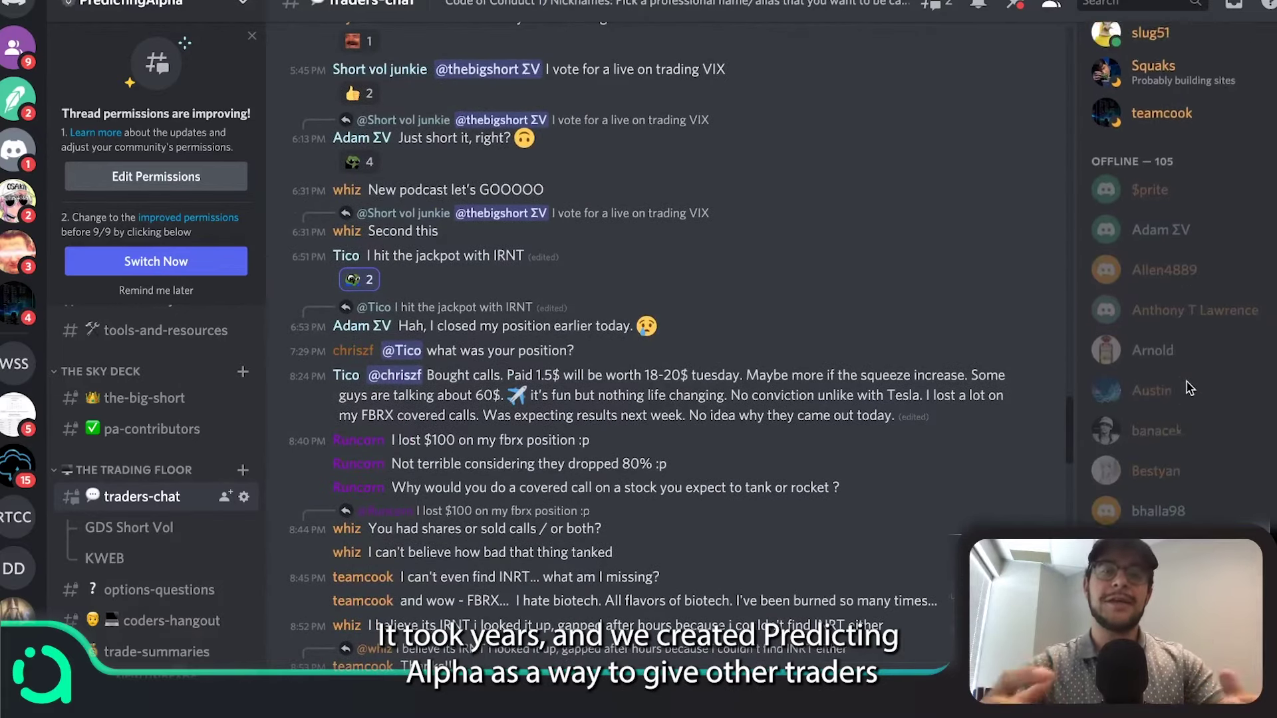
scroll(1190, 389, down, 15)
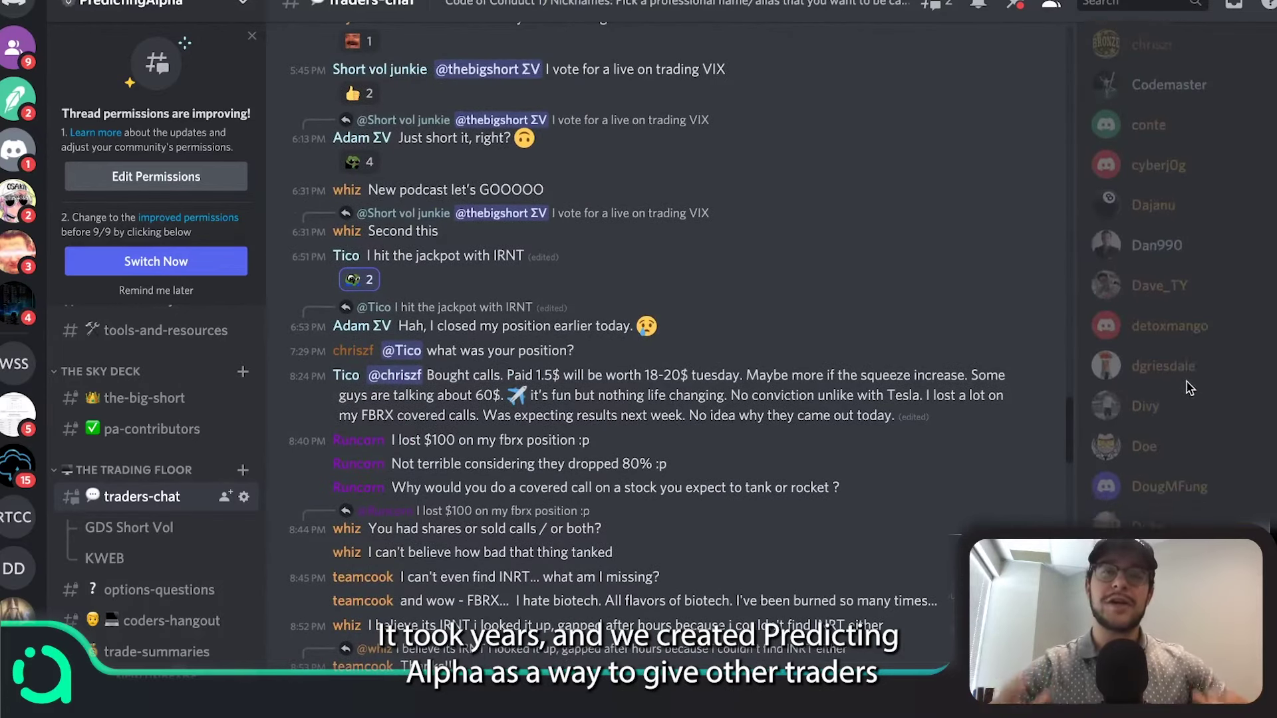
scroll(782, 416, up, 12)
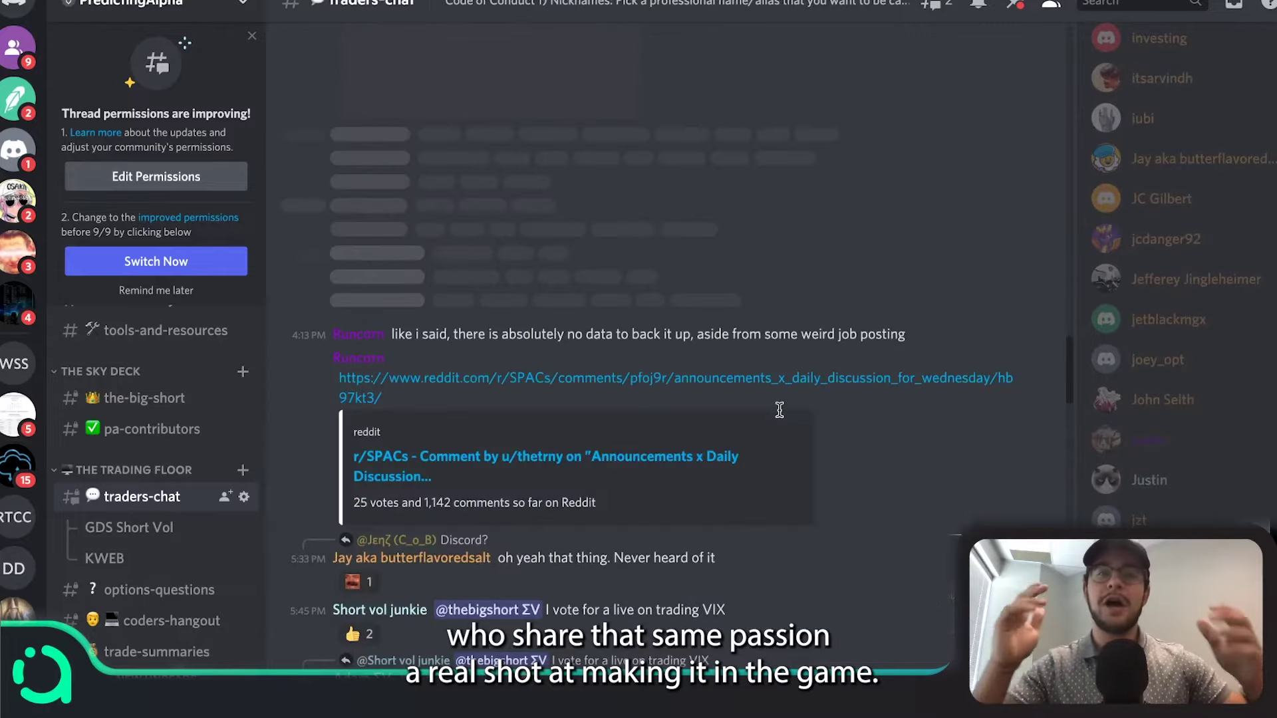
scroll(782, 416, up, 10)
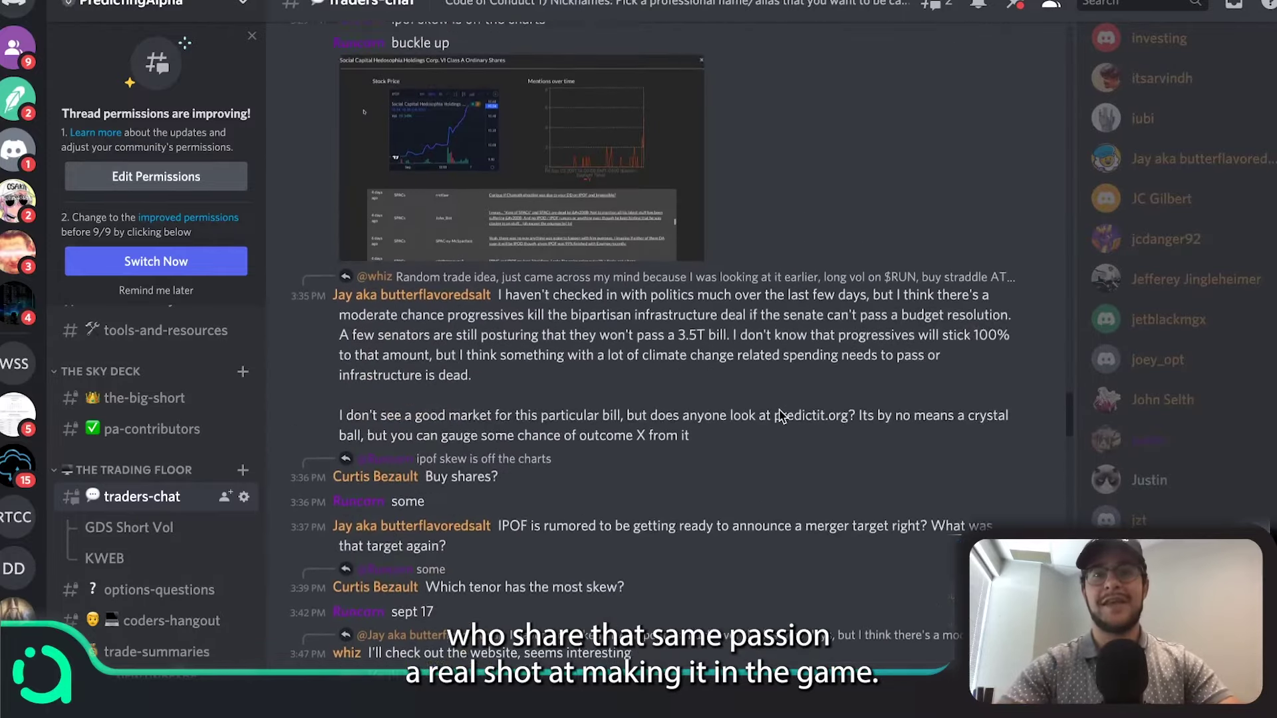
scroll(124, 419, down, 5)
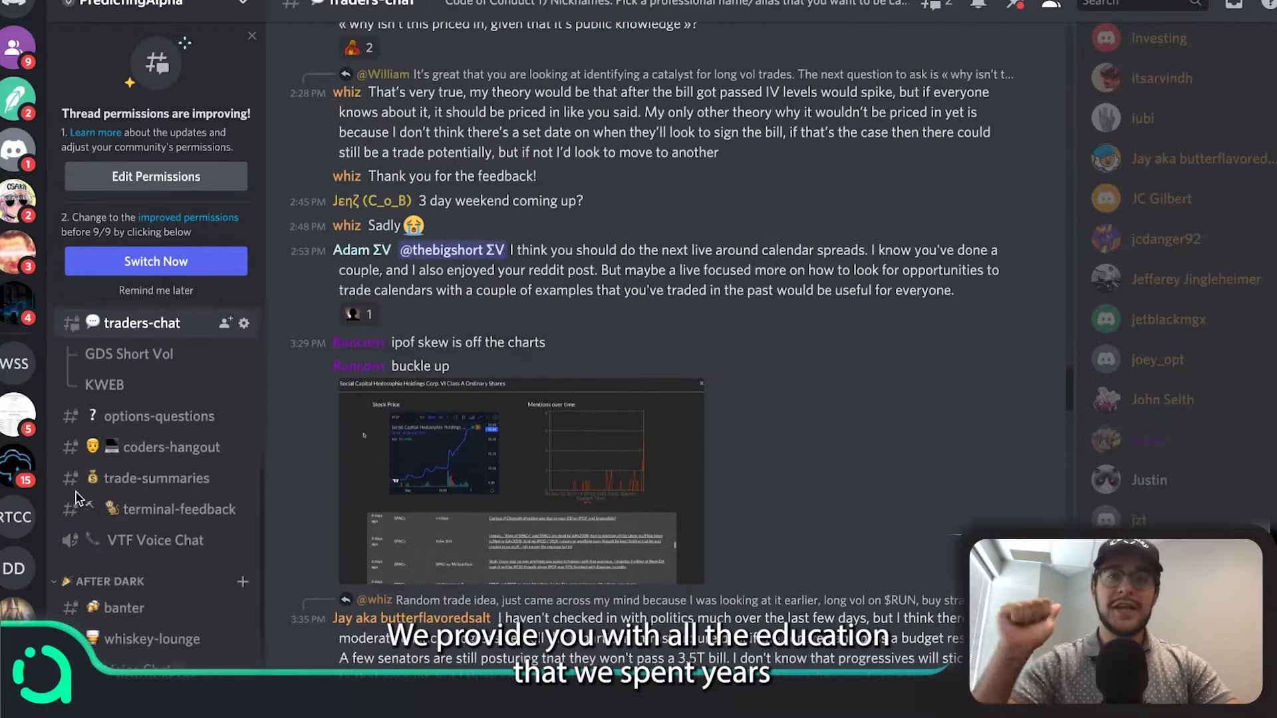
scroll(146, 473, up, 6)
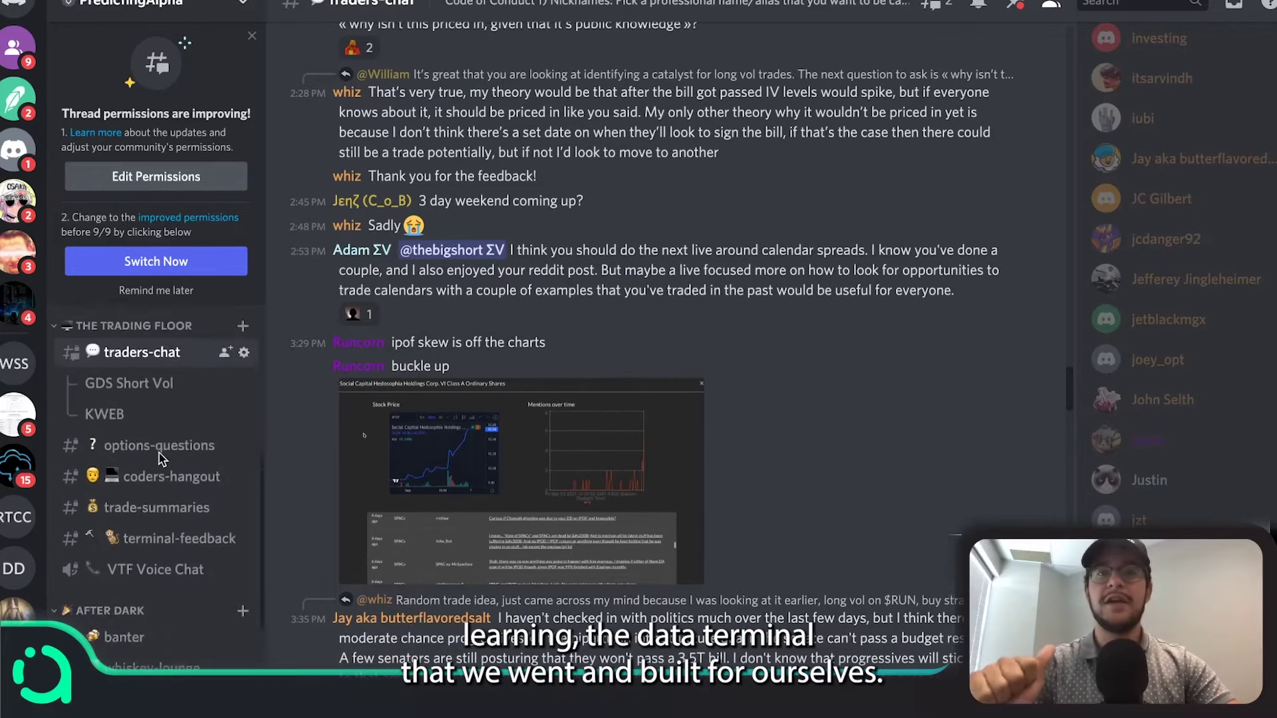
scroll(160, 459, up, 2)
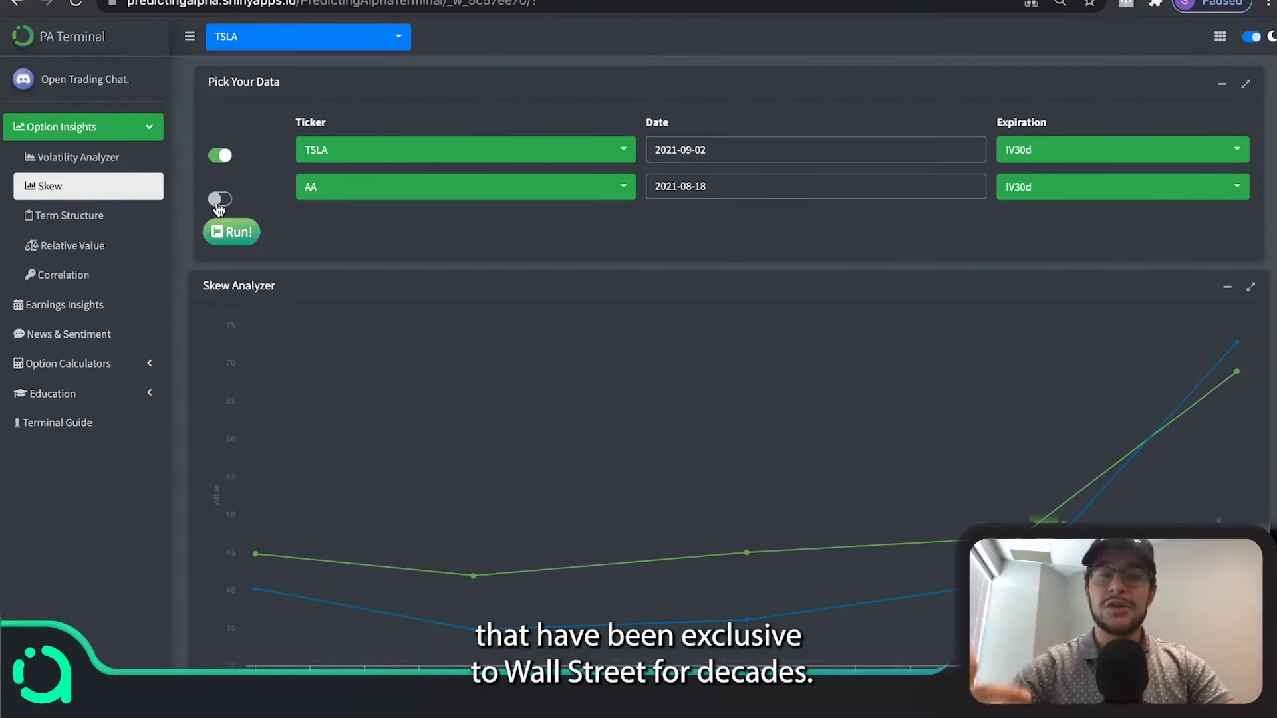
- Enable the second Skew comparison row with ticker TSLA and date 2021-08-10
click(218, 202)
click(597, 193)
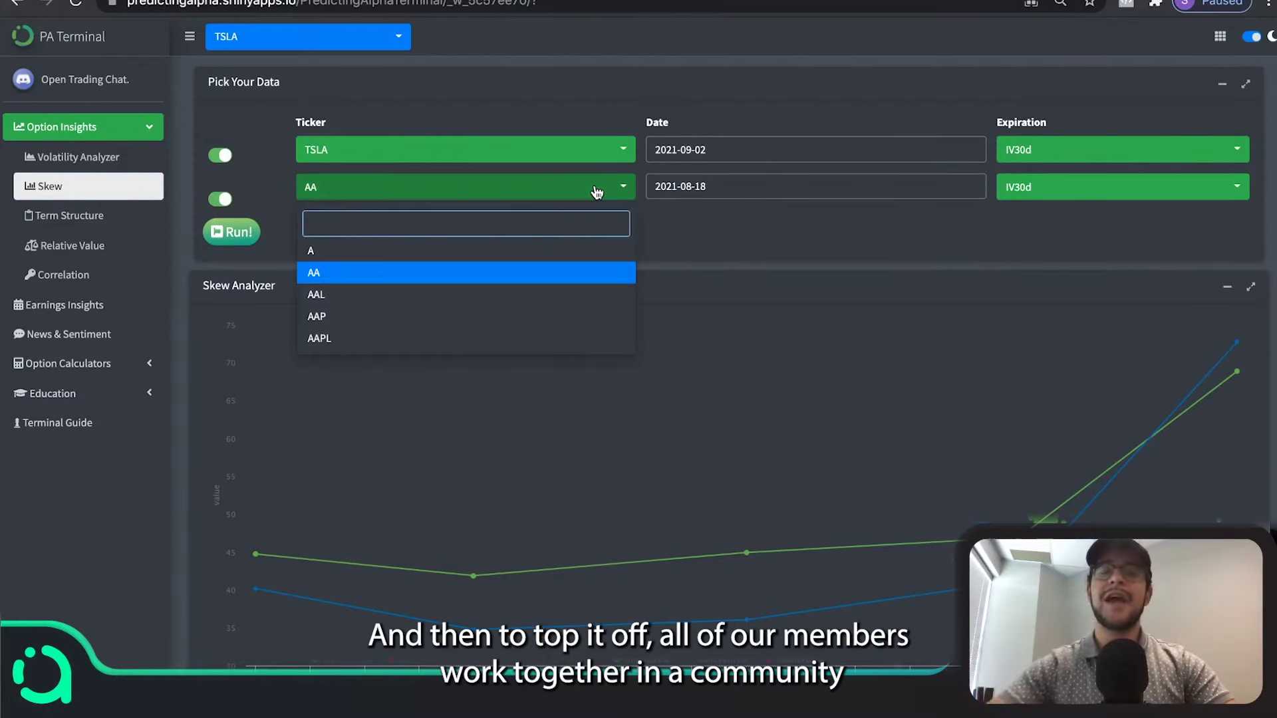
text(tsla)
key(Return)
click(761, 193)
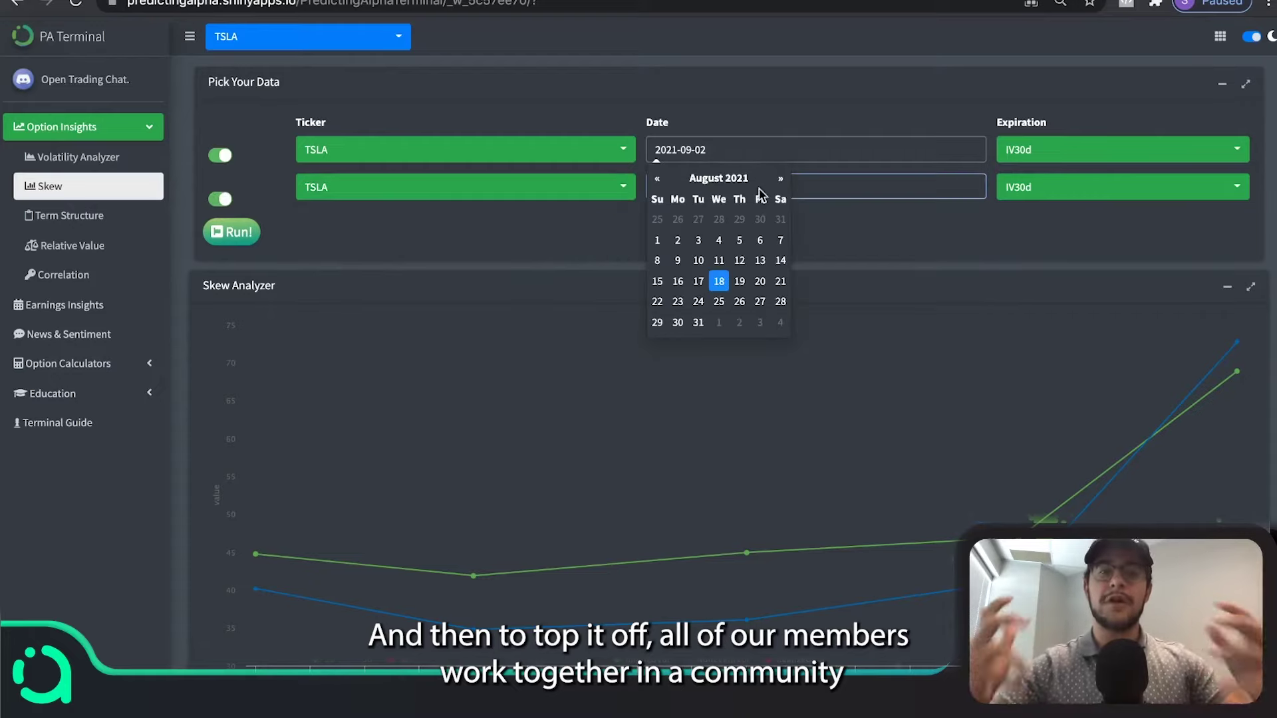
click(698, 261)
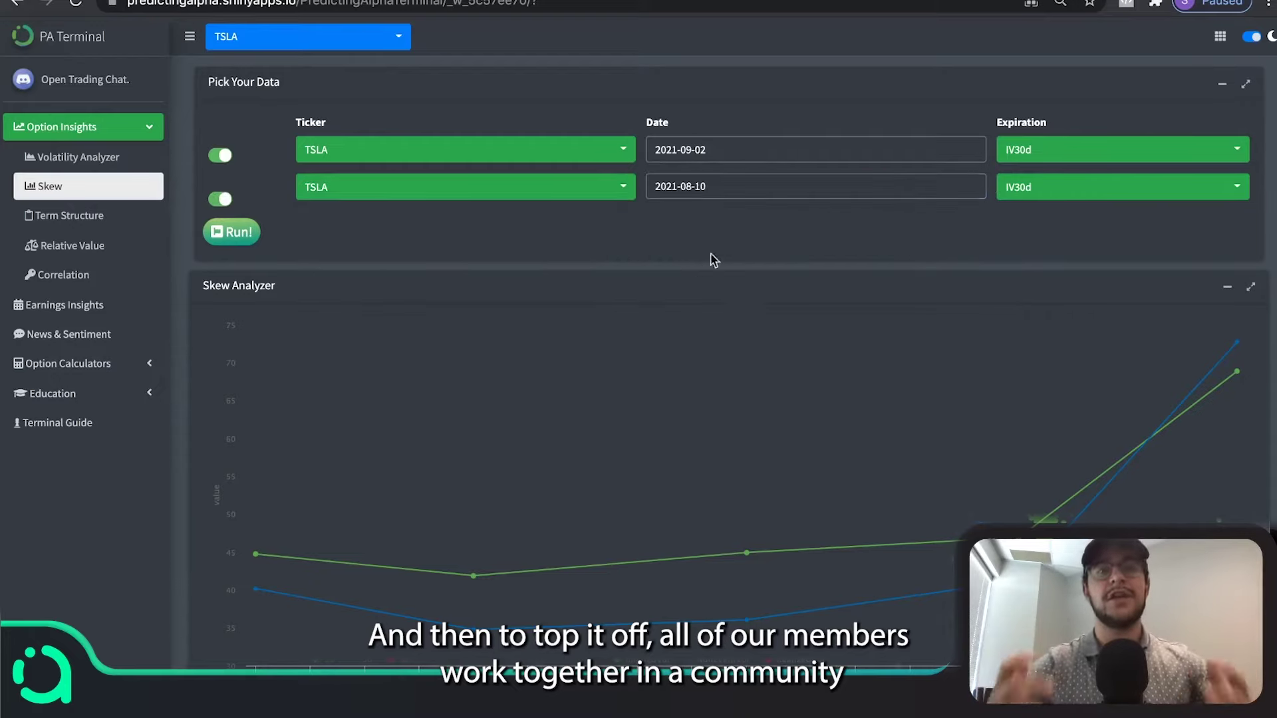
- Set both rows' expirations to IV90d and rerun the skew comparison
click(1050, 180)
click(1027, 280)
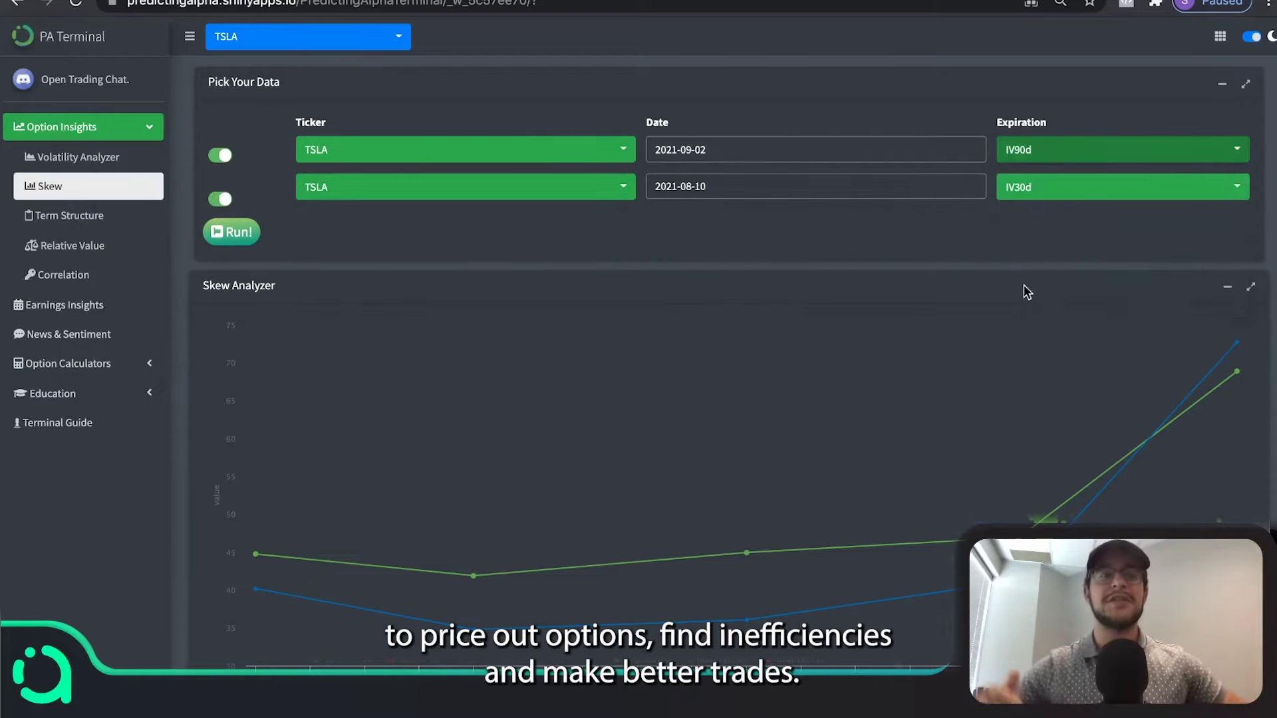
click(1077, 191)
click(1031, 317)
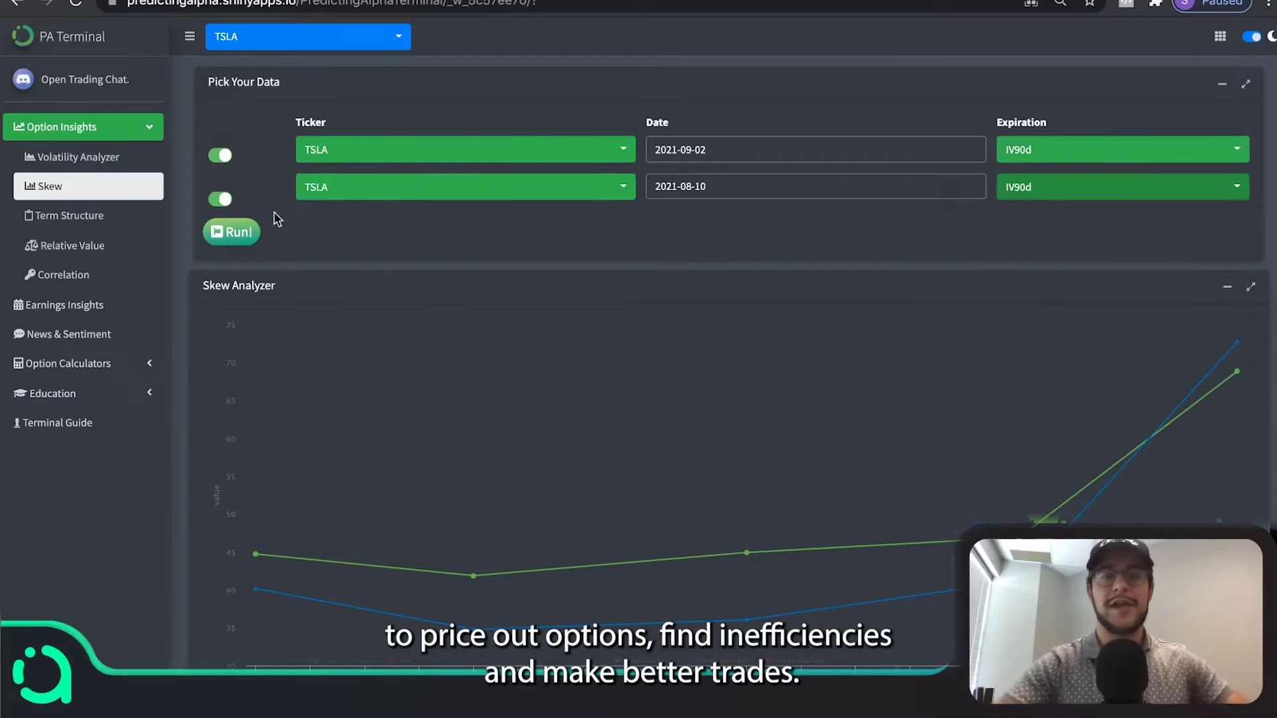
click(234, 234)
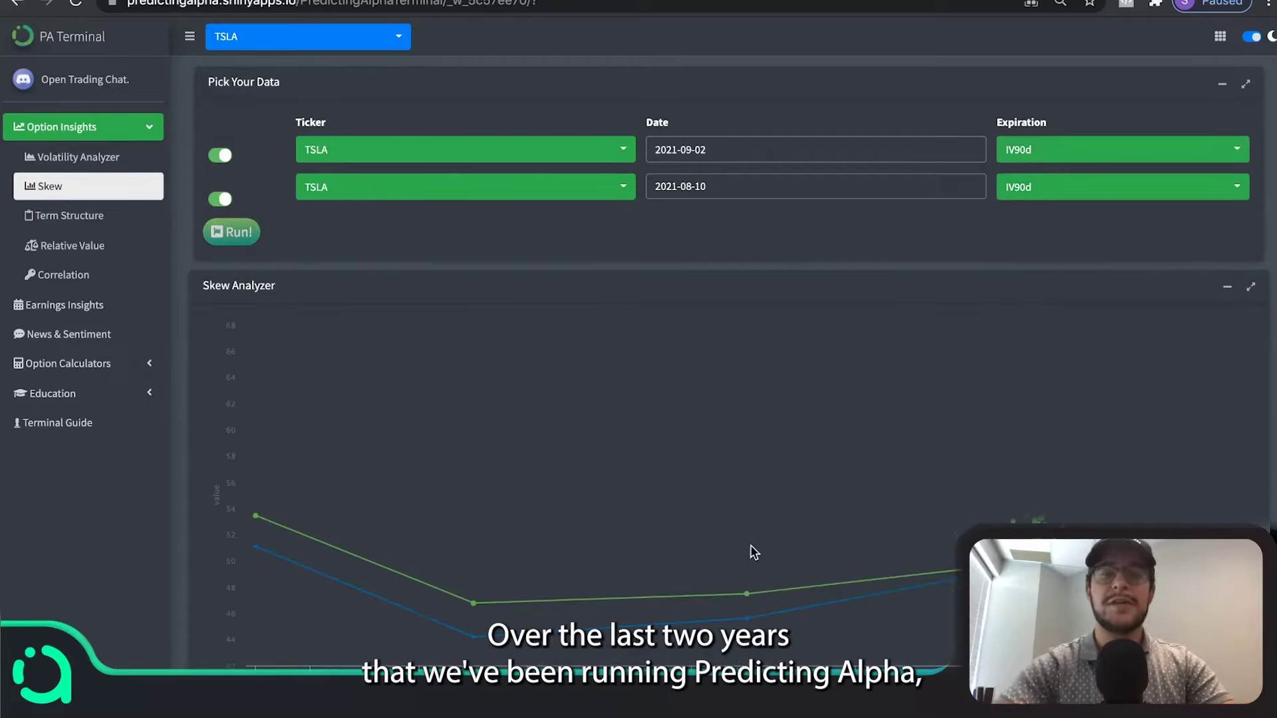
mouse_move(746, 594)
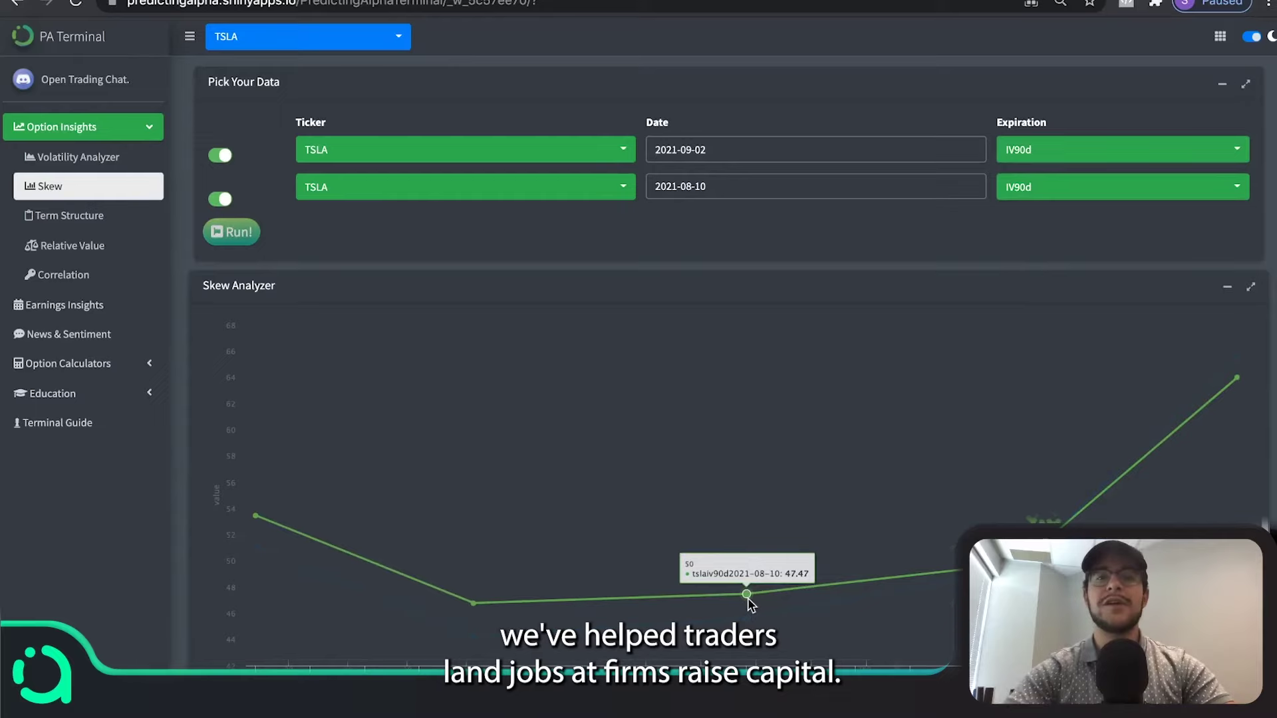
scroll(748, 602, down, 1)
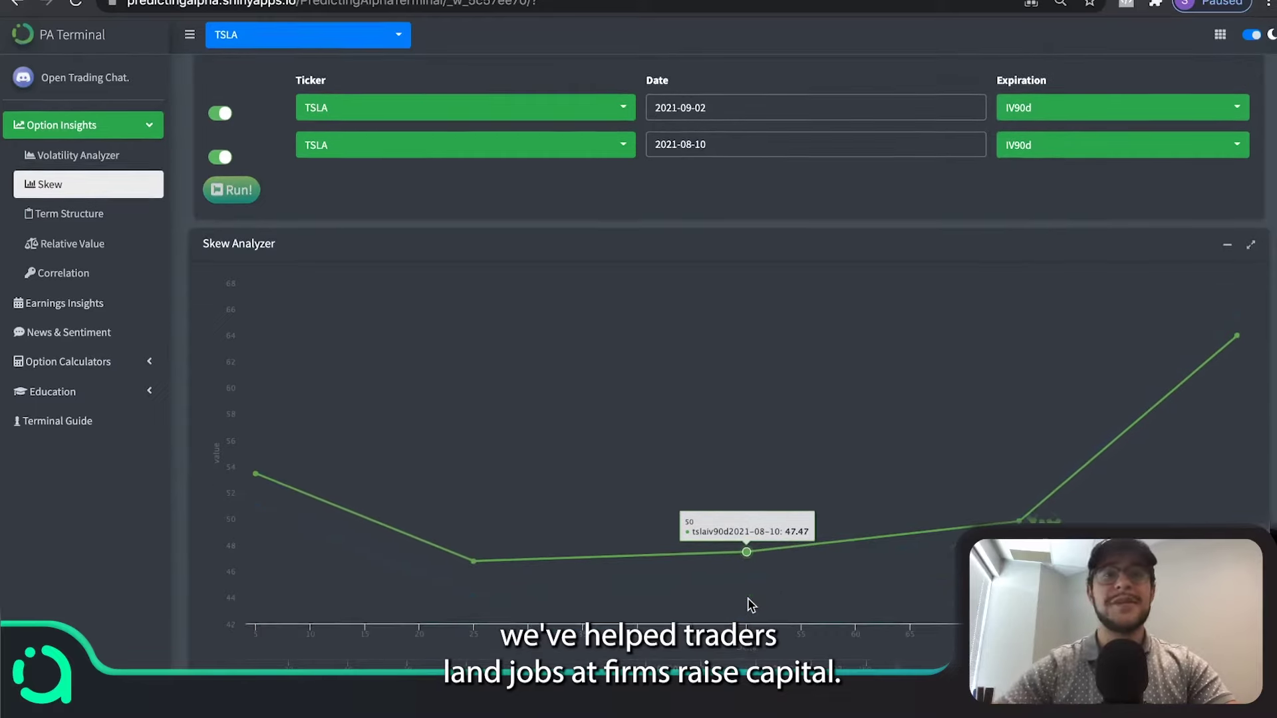
- View the Term Structure analysis, then switch to Relative Value
click(65, 216)
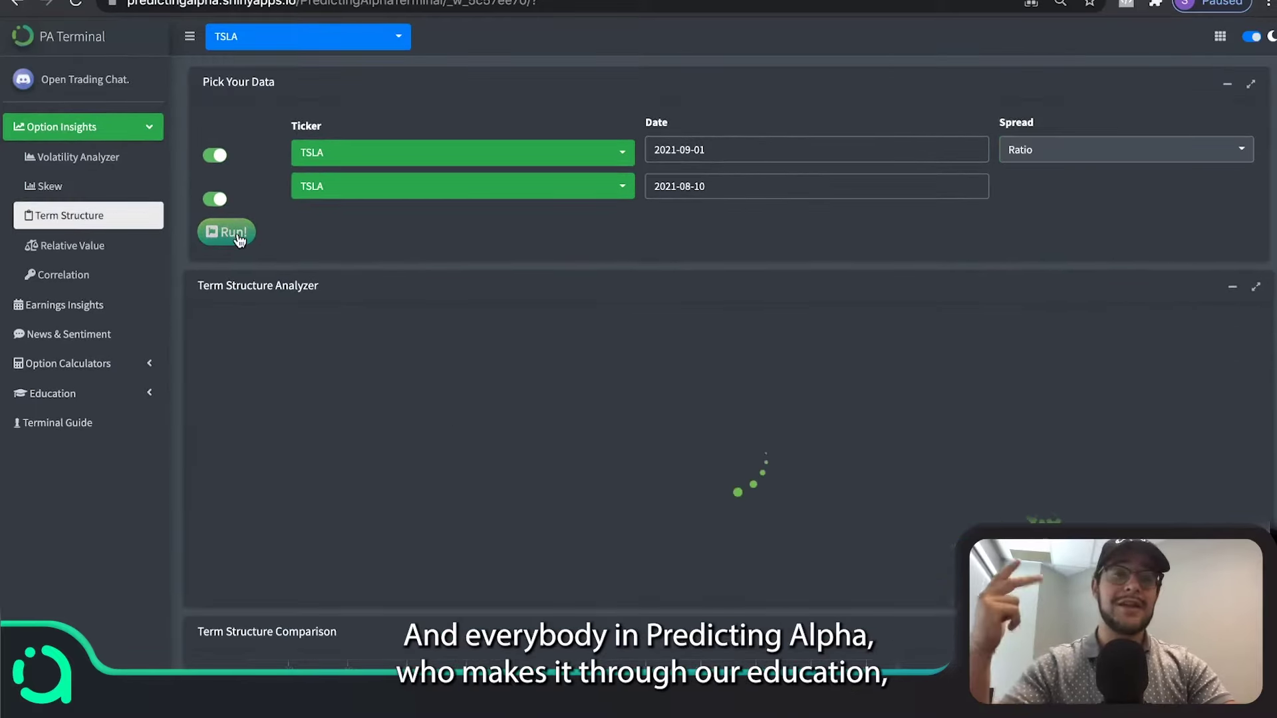
scroll(364, 268, down, 4)
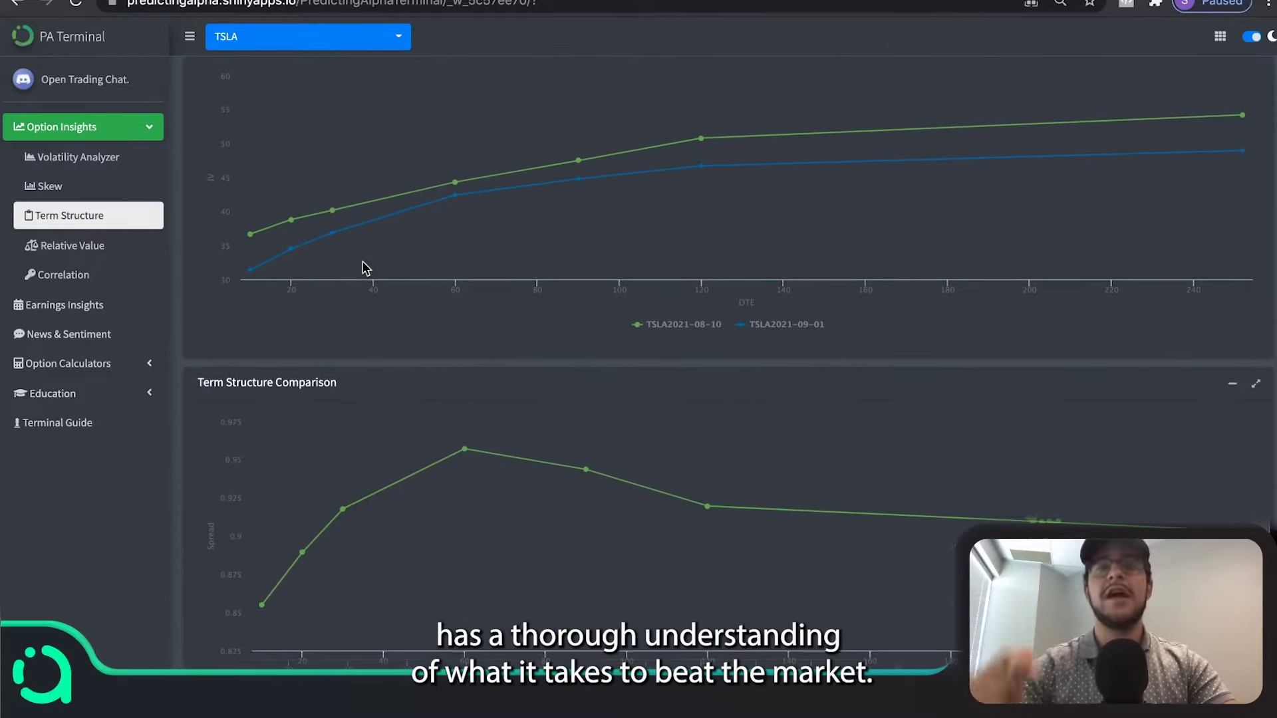
click(42, 251)
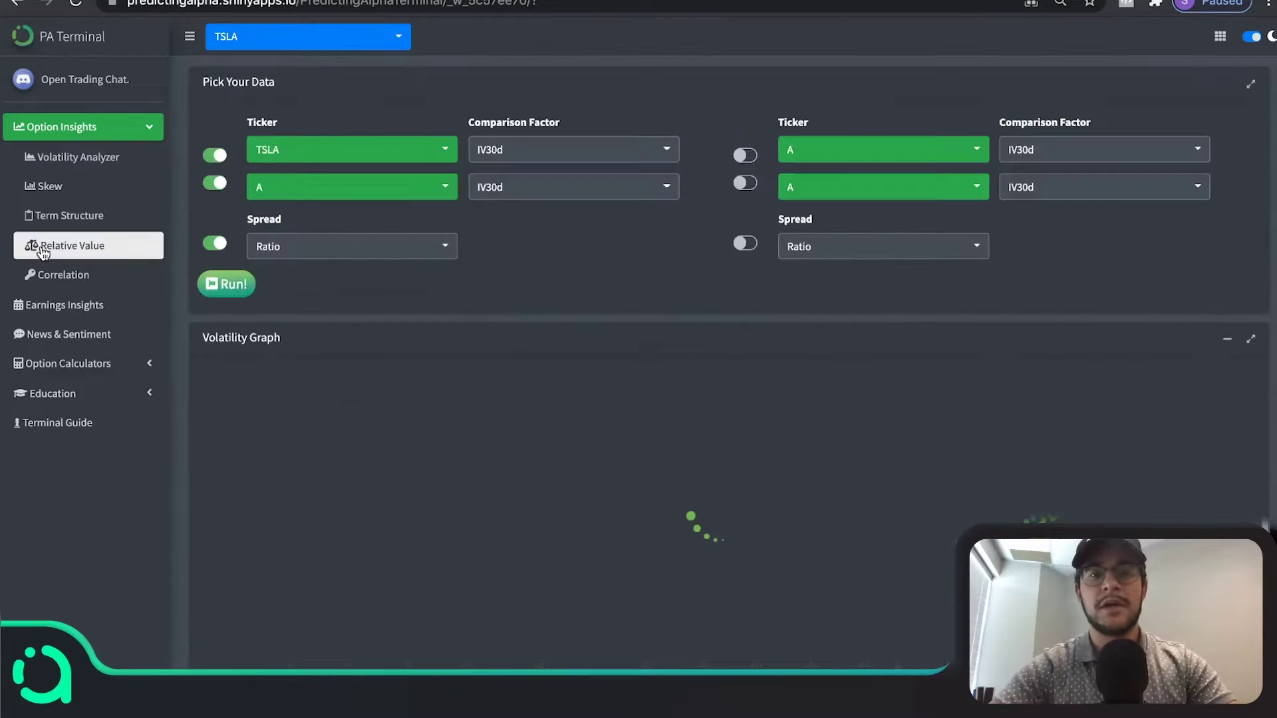
- Set the Relative Value tickers to TSLA/TSLA on the left and NKLA/NKLA on the right
click(307, 187)
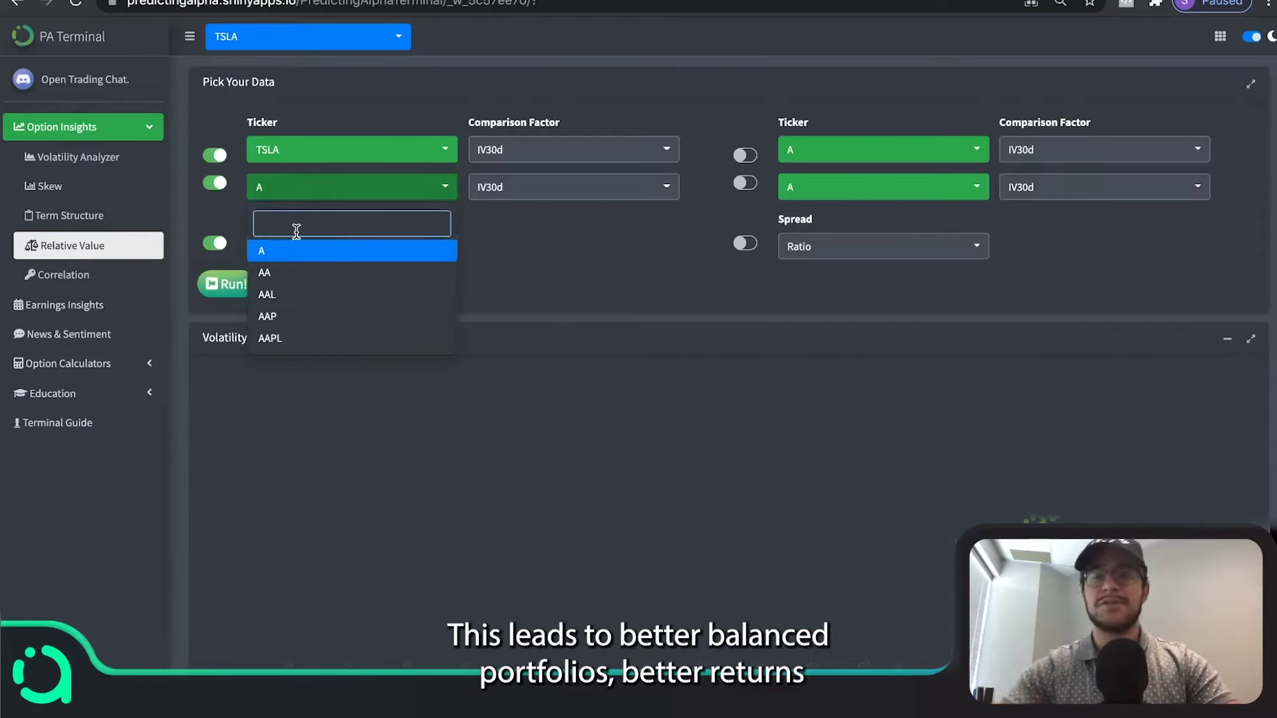
key(Return)
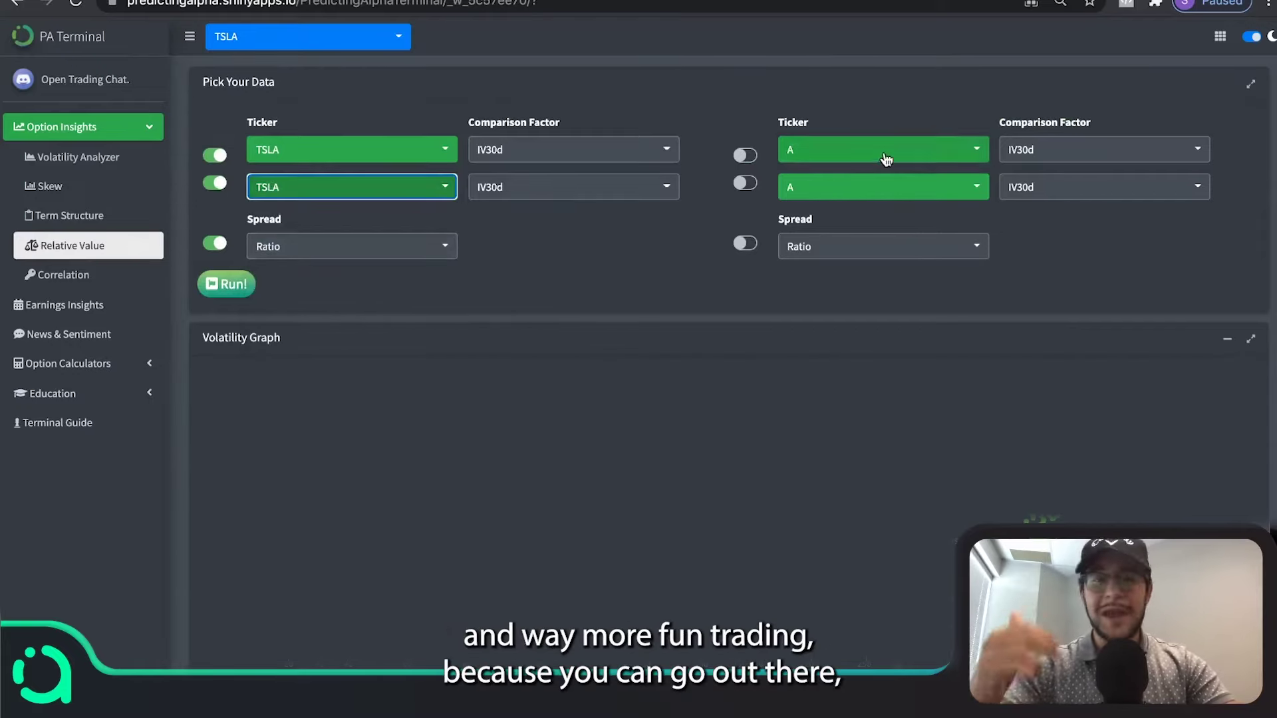
click(865, 185)
text(nkla)
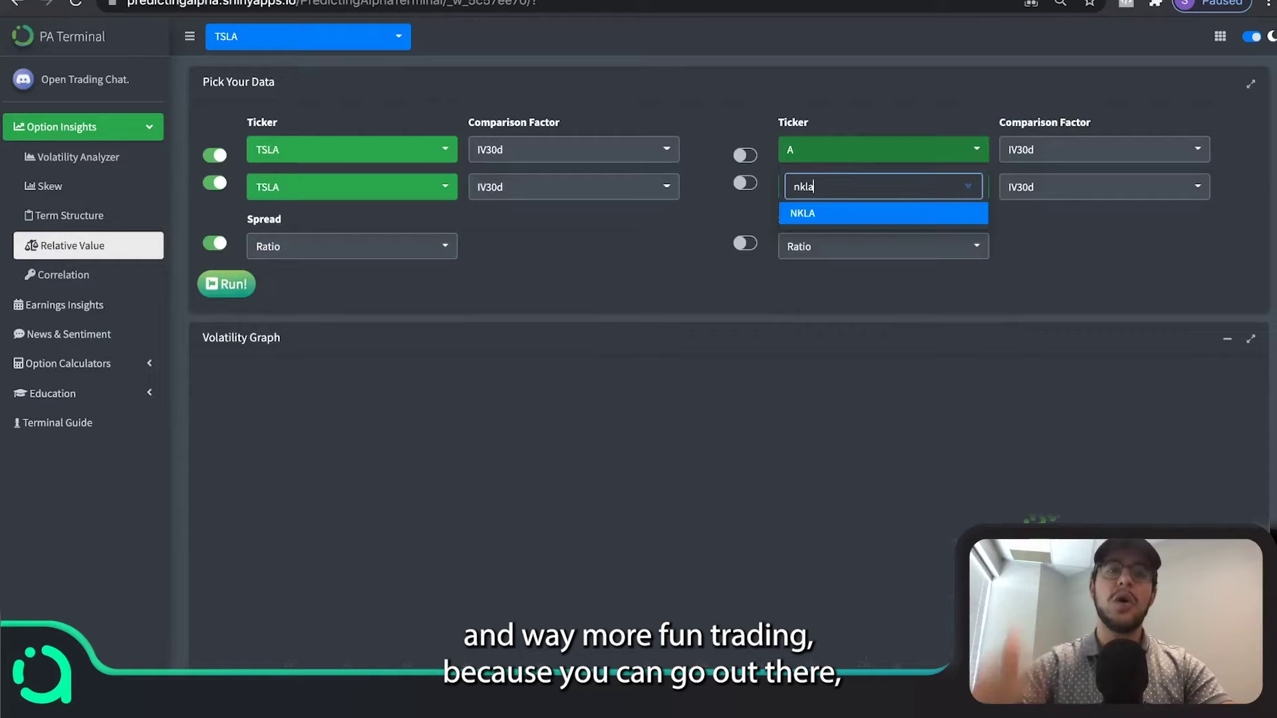
key(Return)
click(845, 197)
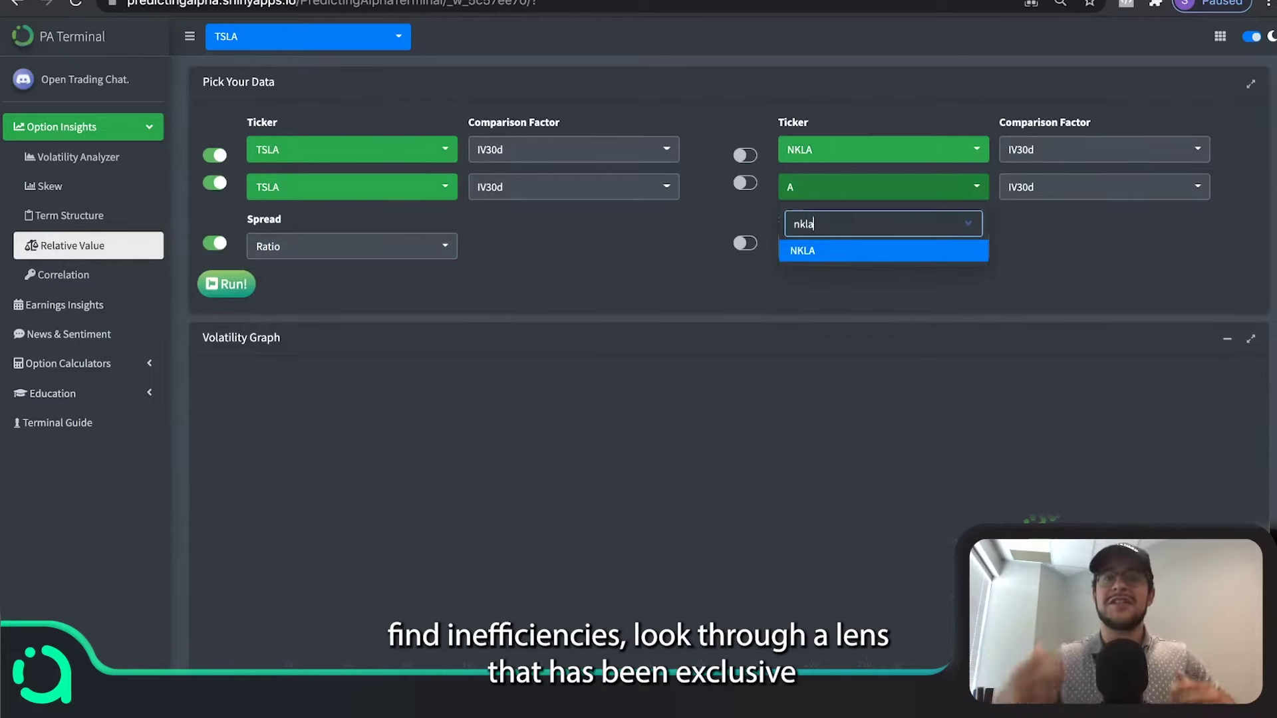
text(nkla)
key(Return)
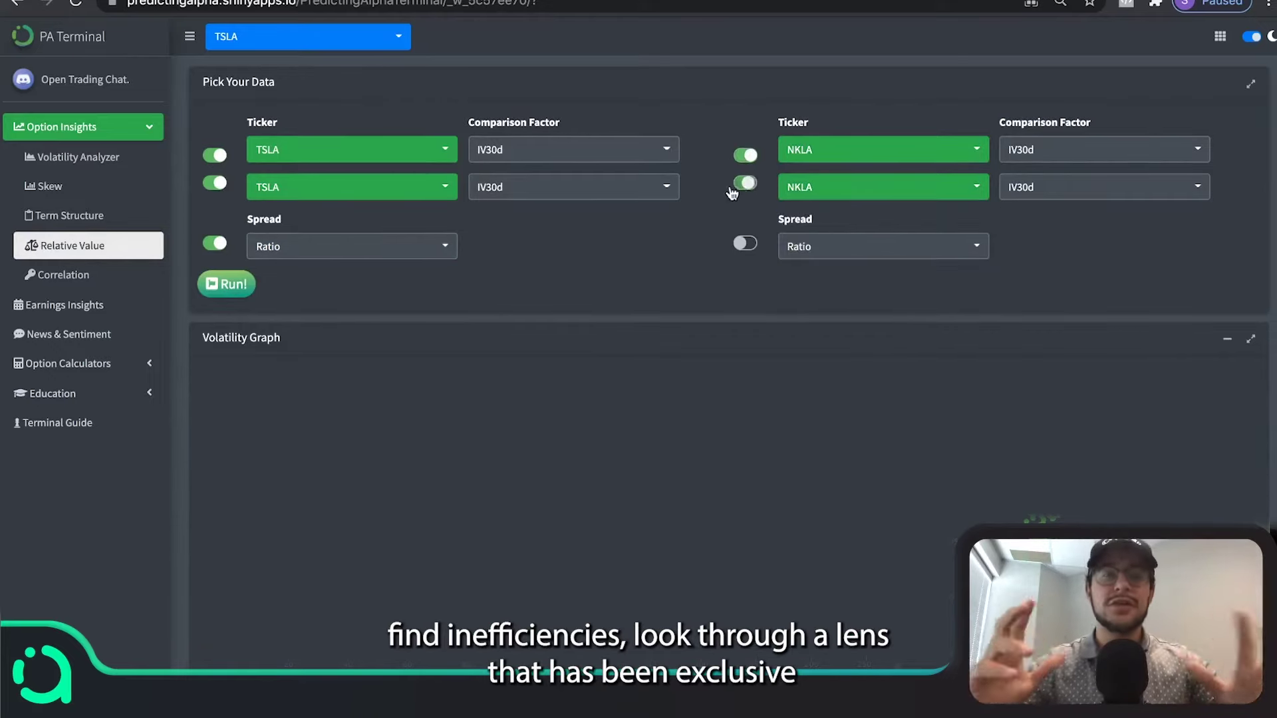
- Set the second comparison factor to RV30d for both TSLA and NKLA
click(610, 190)
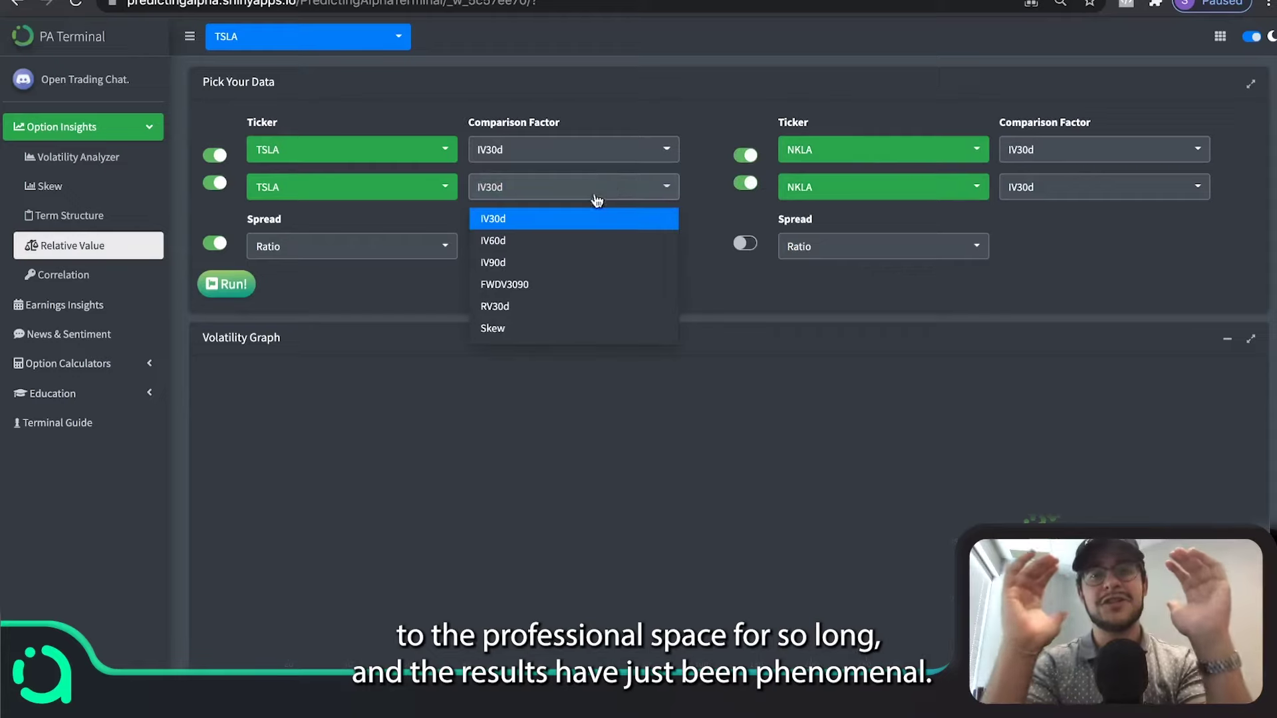
click(495, 307)
click(1045, 187)
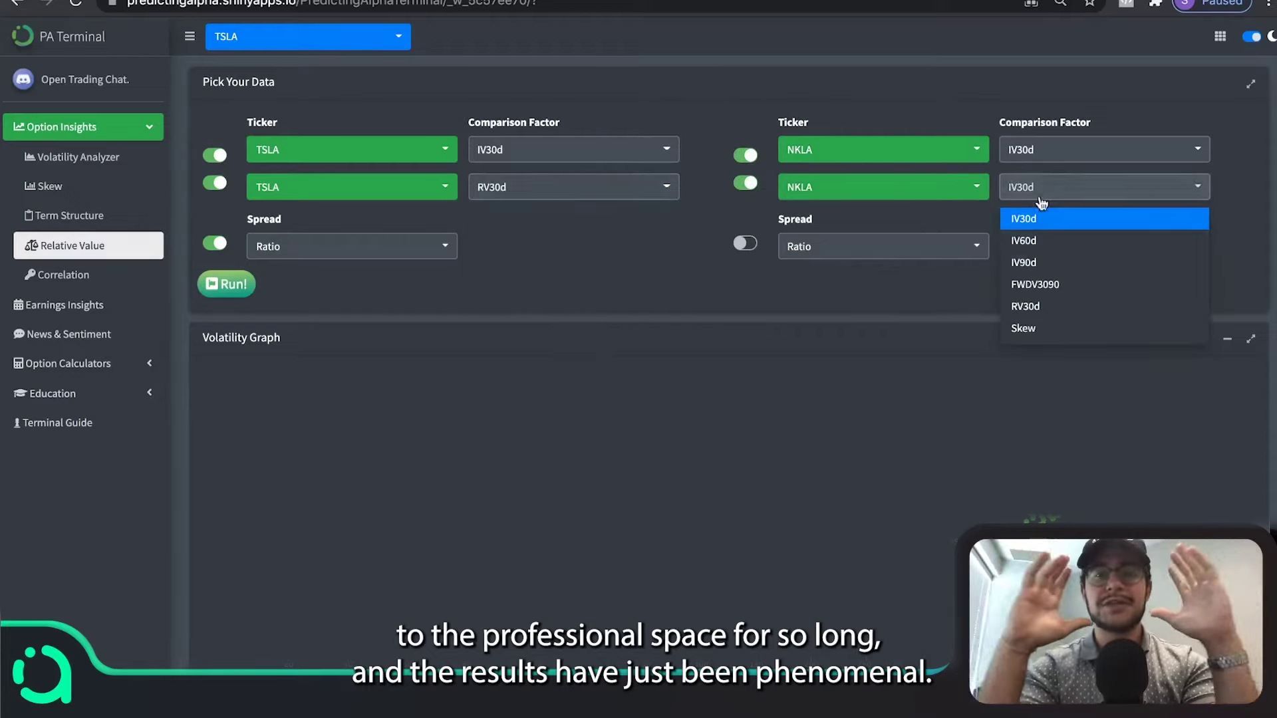
click(1026, 307)
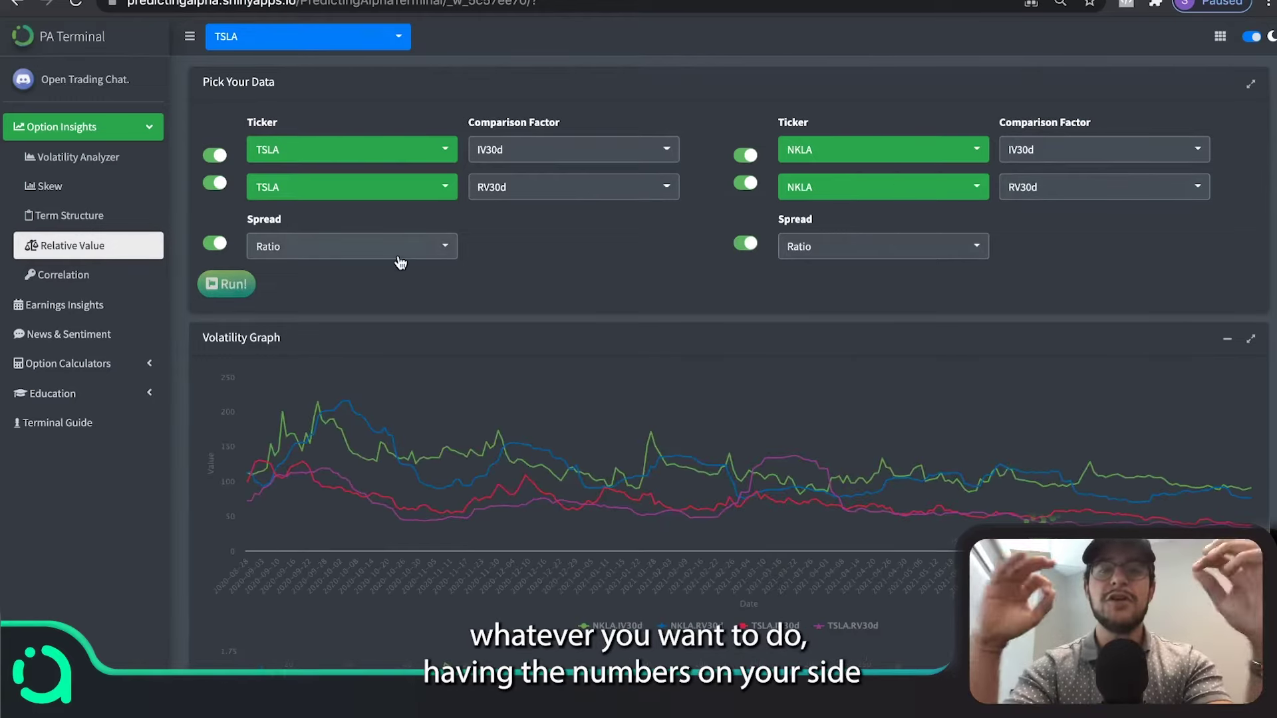
- Scroll down the Relative Value graph and open the Earnings Insights page
scroll(400, 262, down, 3)
scroll(400, 263, down, 3)
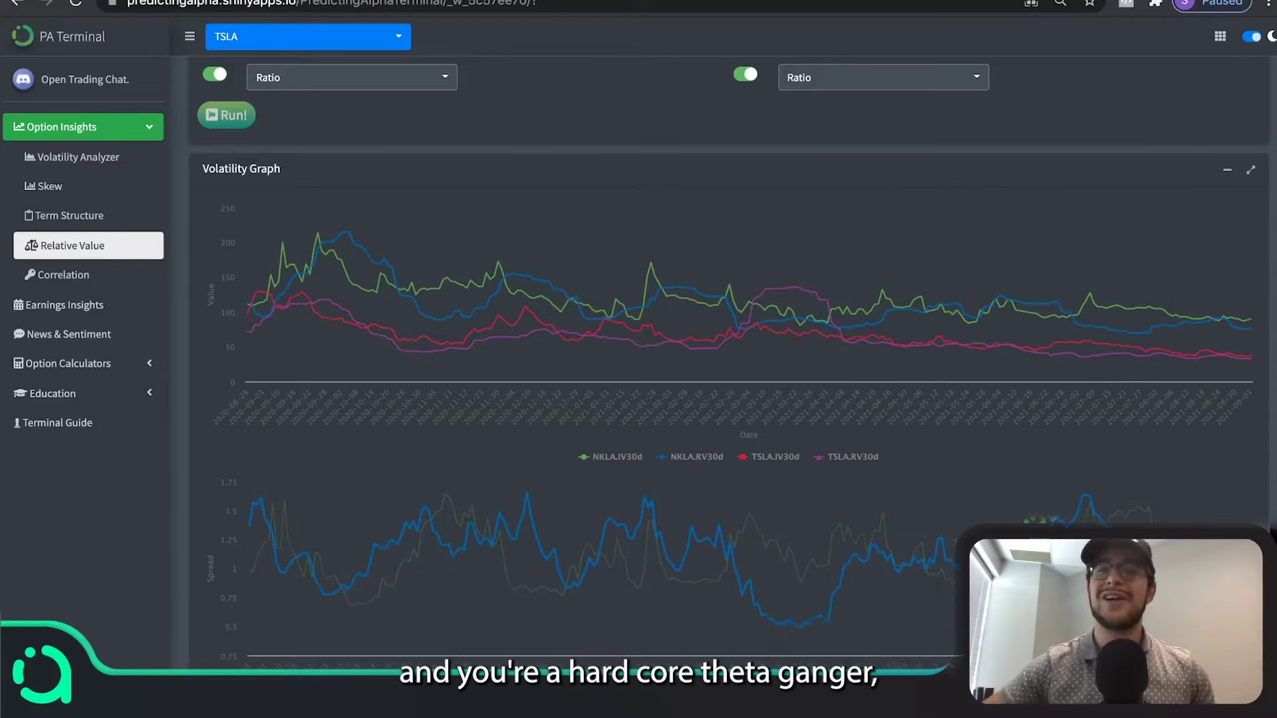
click(55, 307)
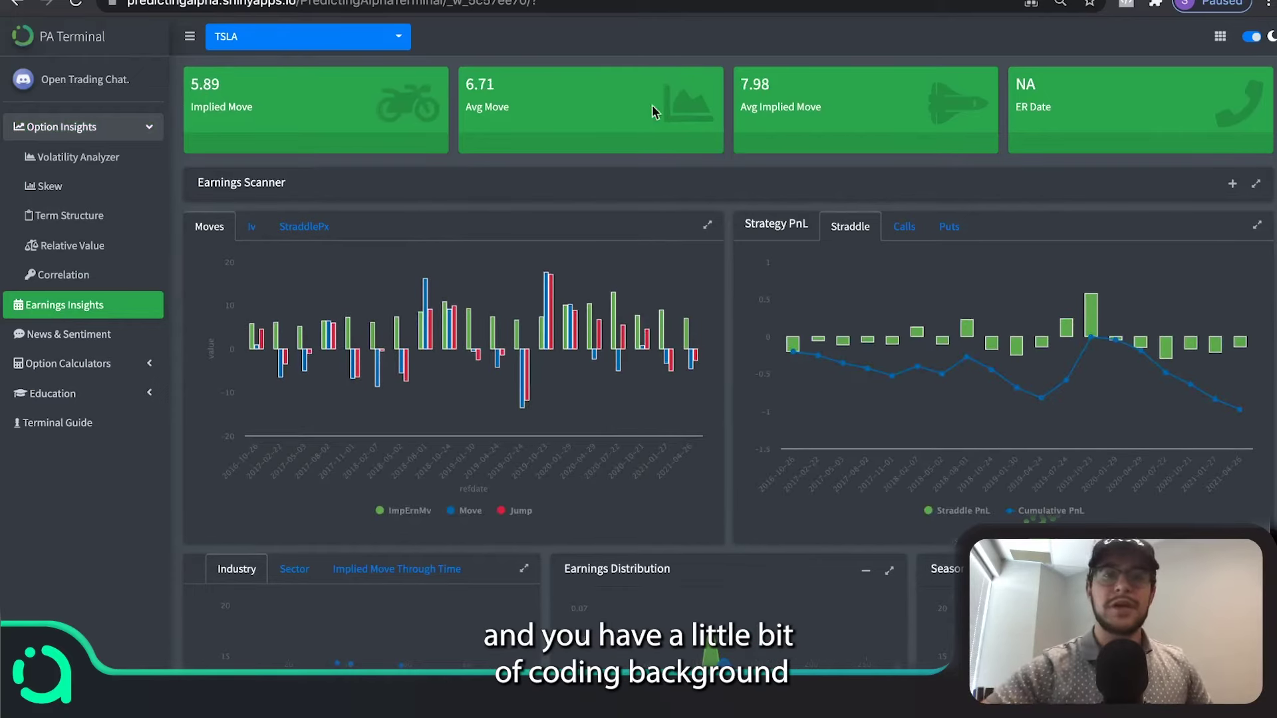
click(1233, 185)
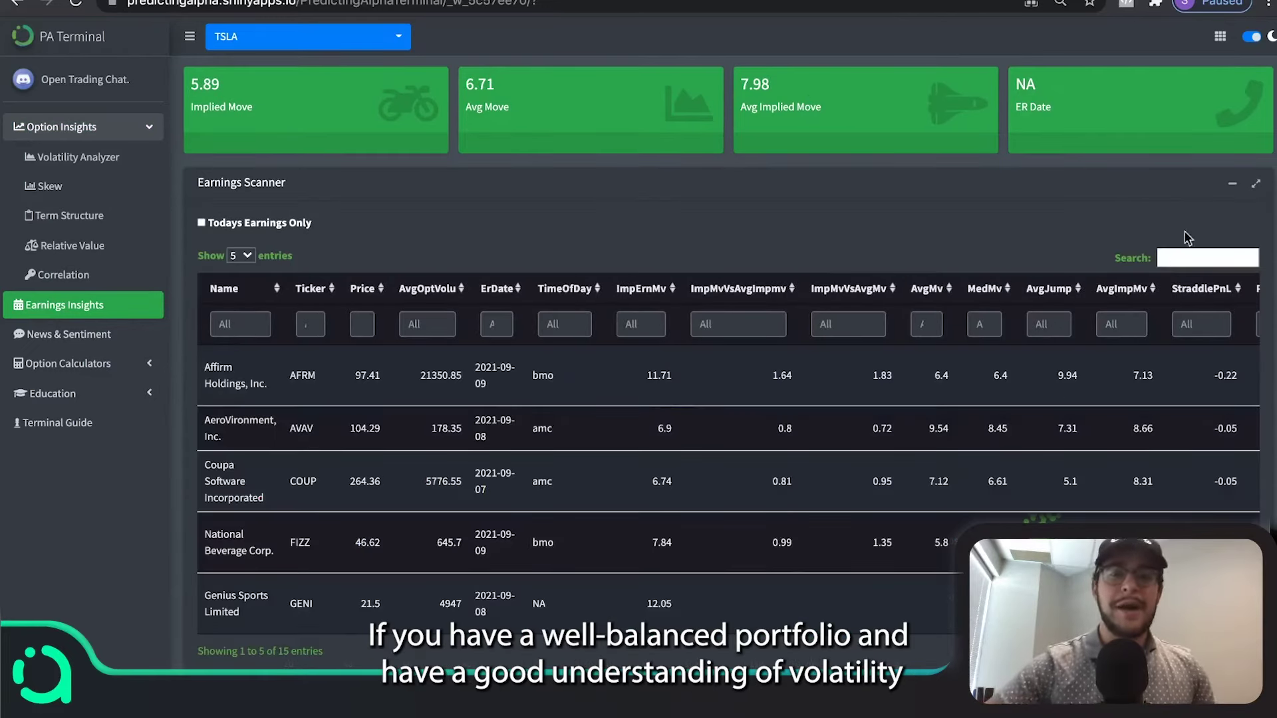
click(1232, 187)
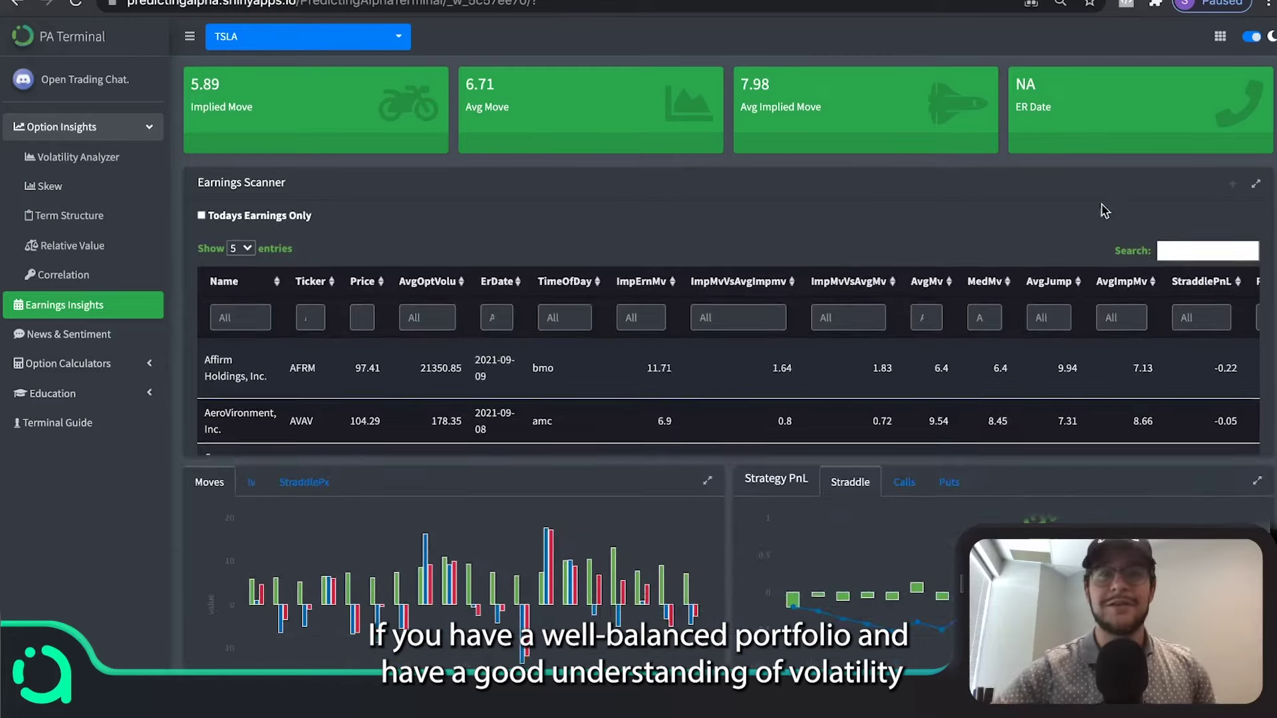
scroll(678, 486, down, 2)
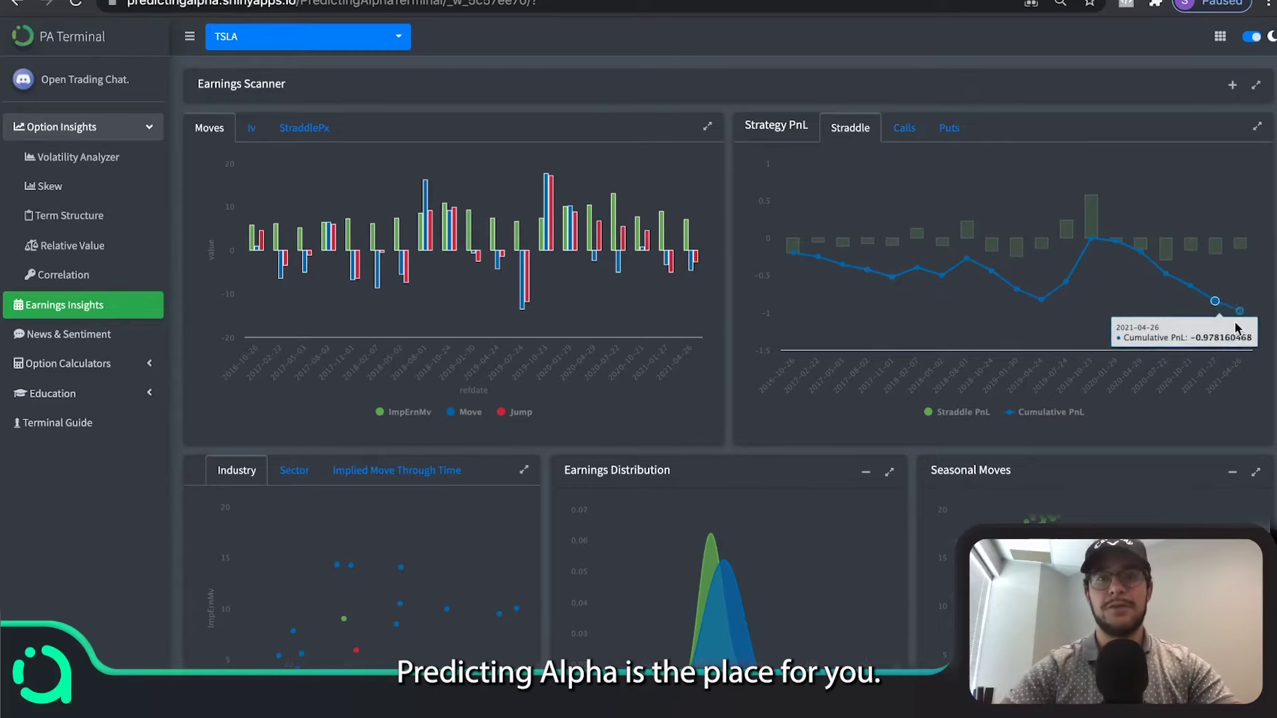
- Show Call PnL and Put PnL in the strategy chart, and leave only Move bars in the Moves chart
click(899, 133)
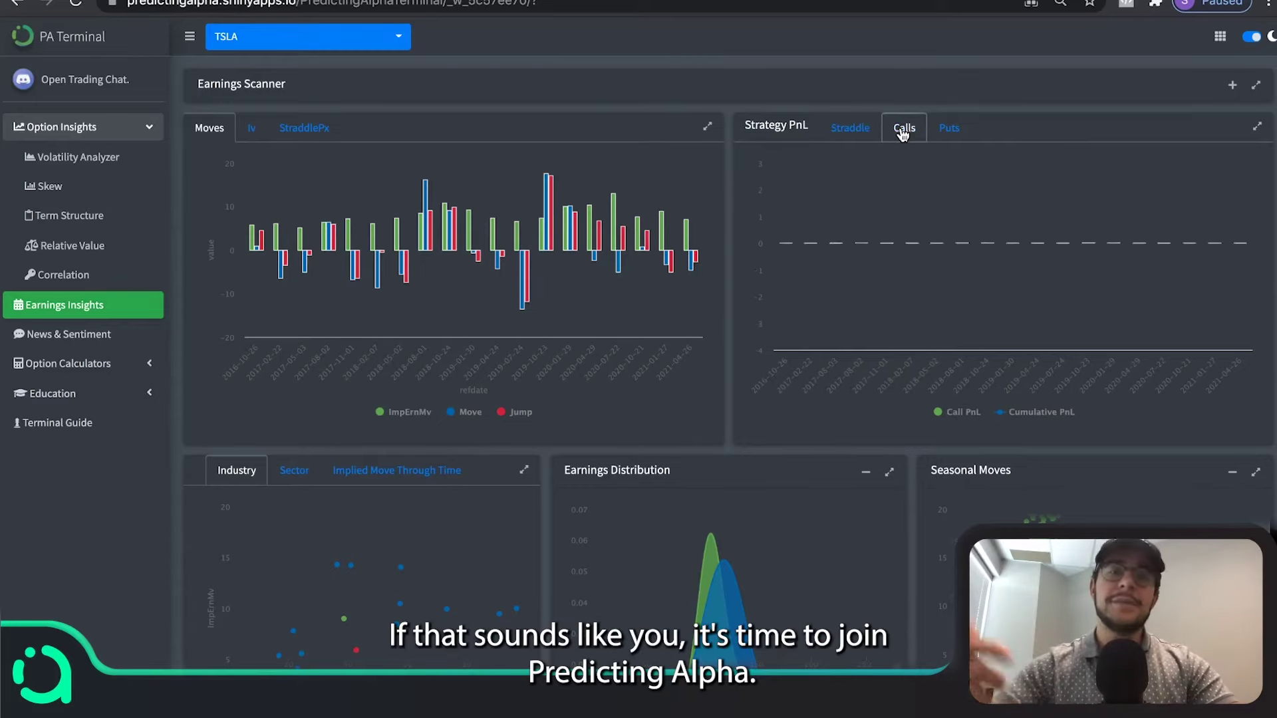
click(945, 130)
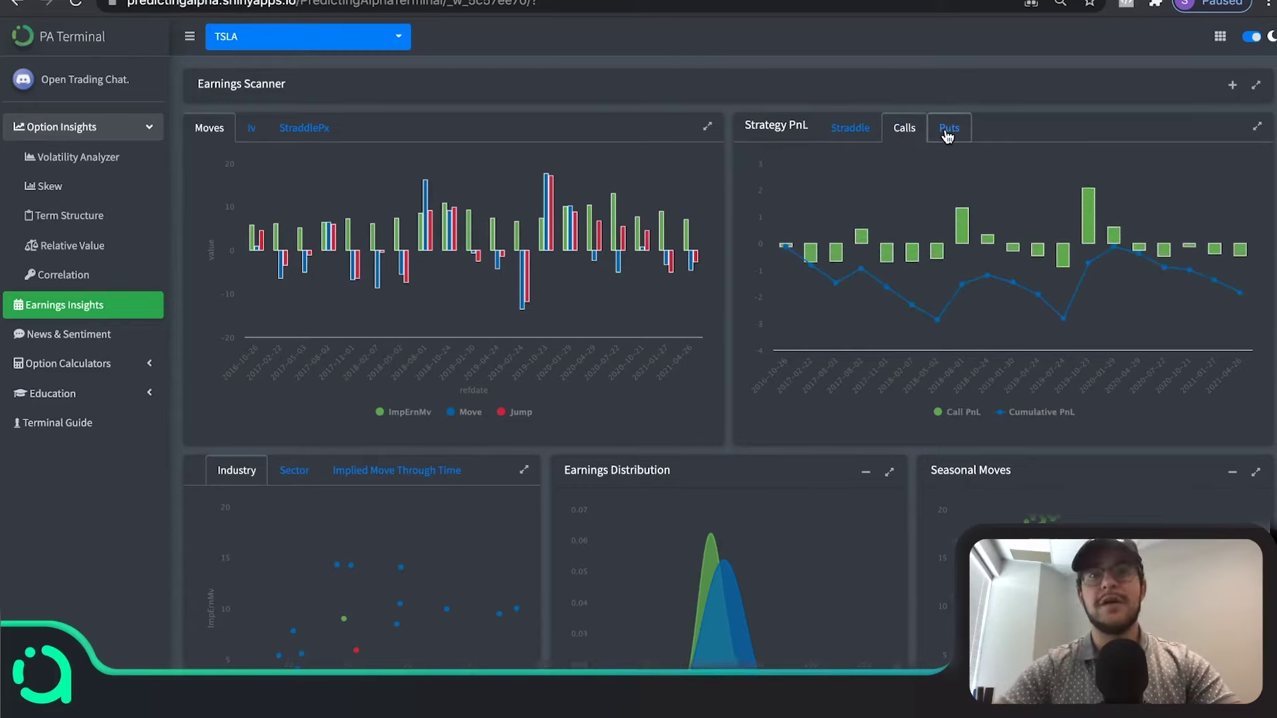
click(794, 125)
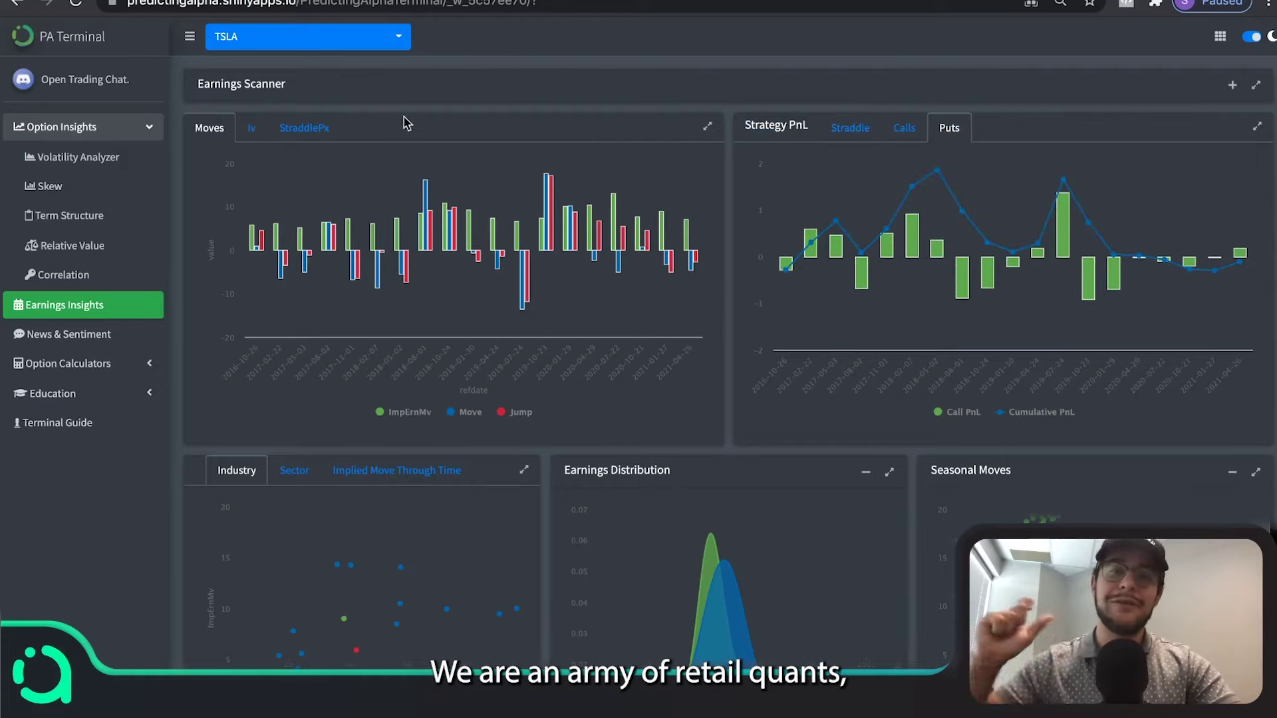
mouse_move(280, 256)
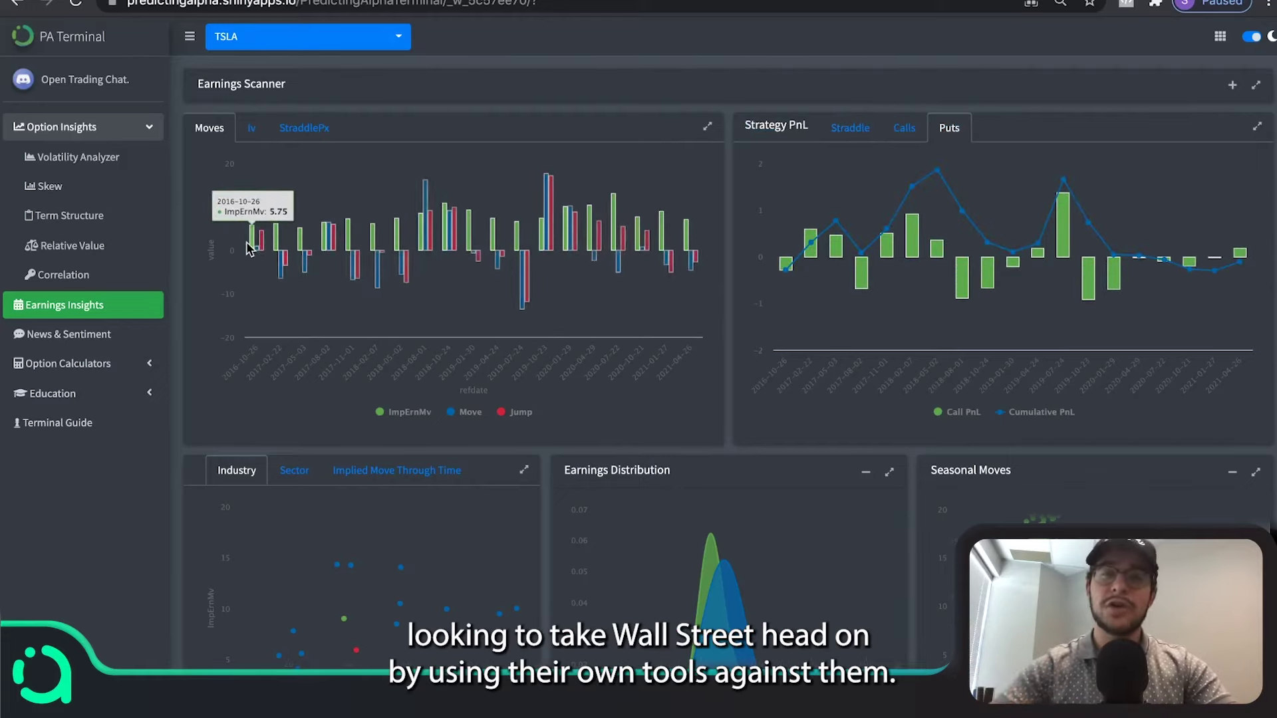
click(468, 412)
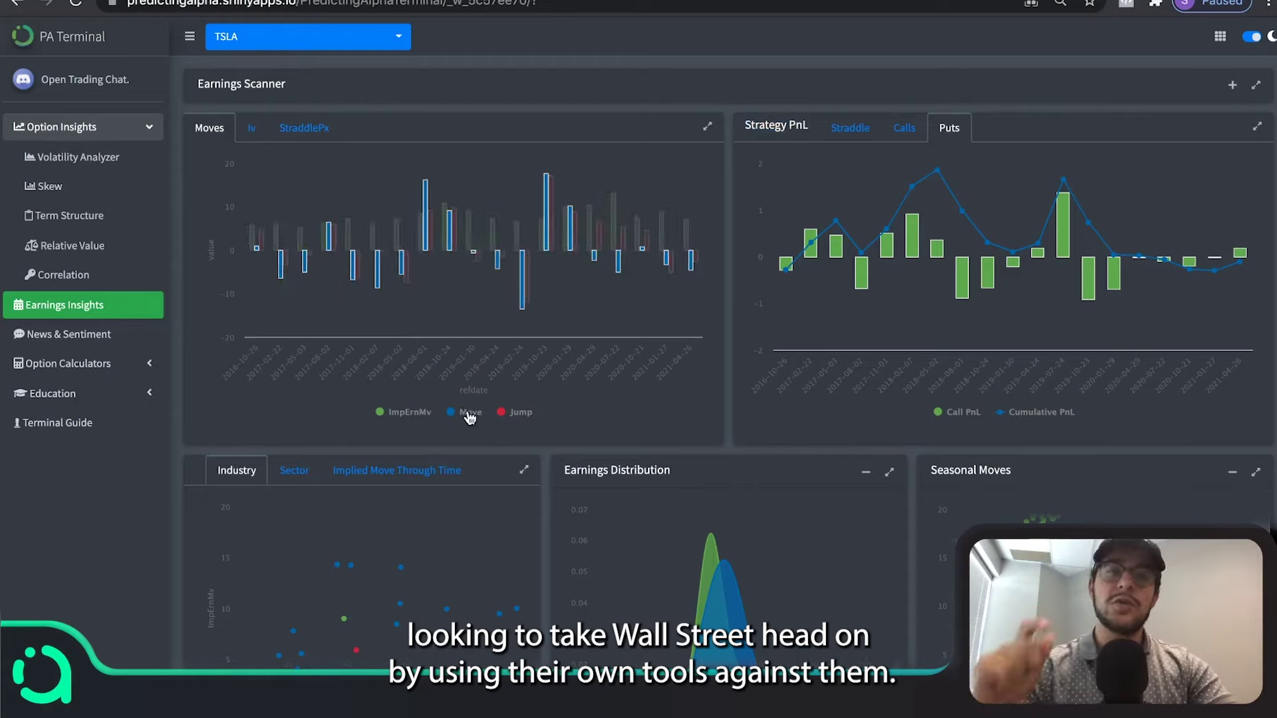
click(514, 413)
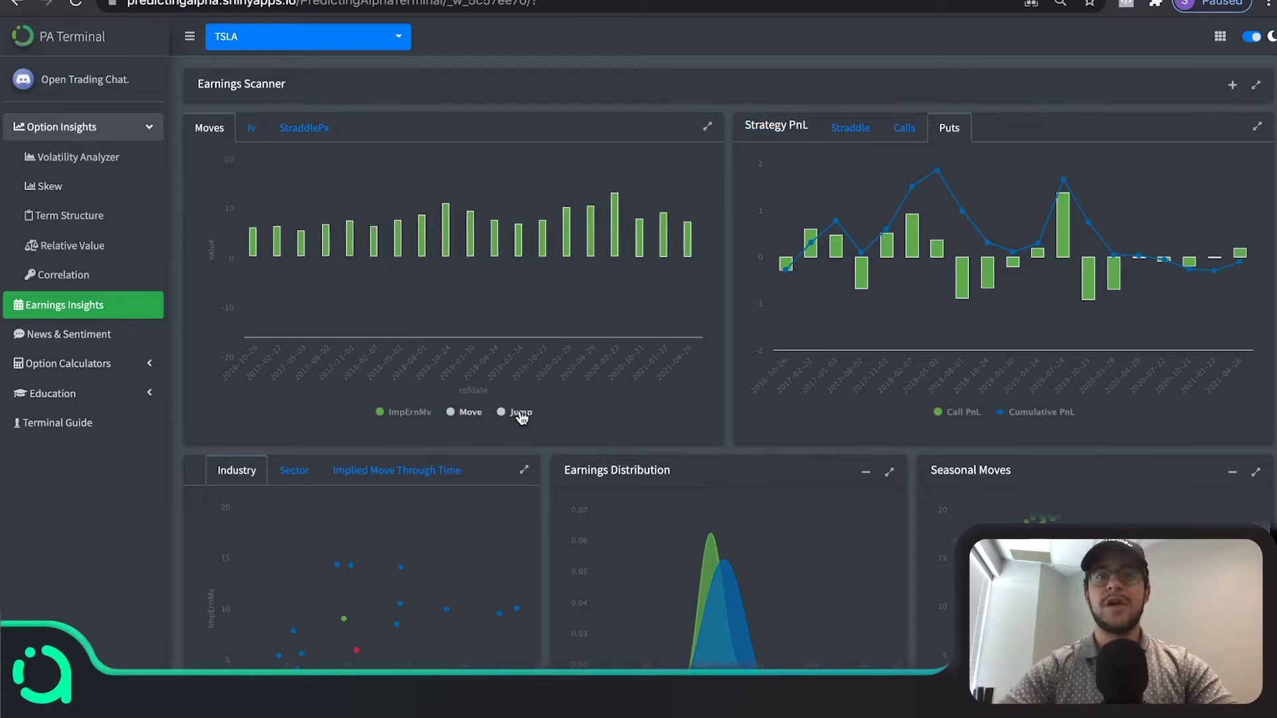
click(469, 412)
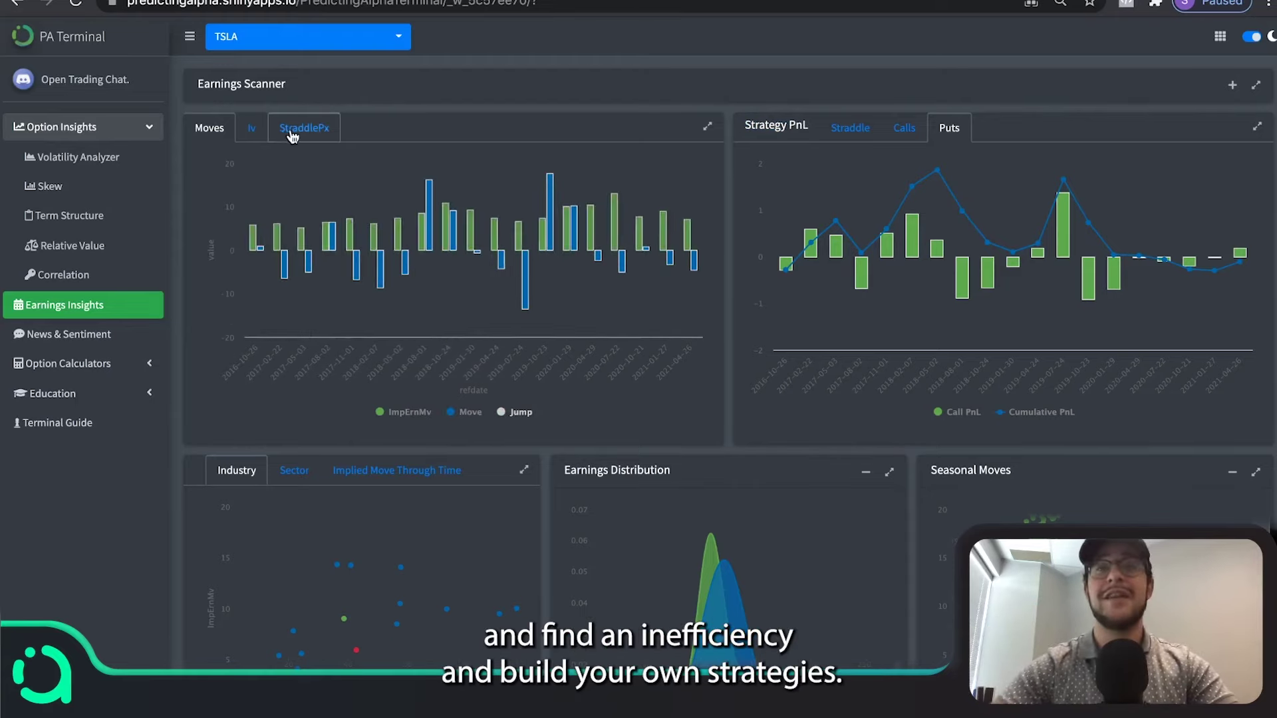
- Chart front straddle prices around earnings and plot the Implied Move Through Time
click(258, 130)
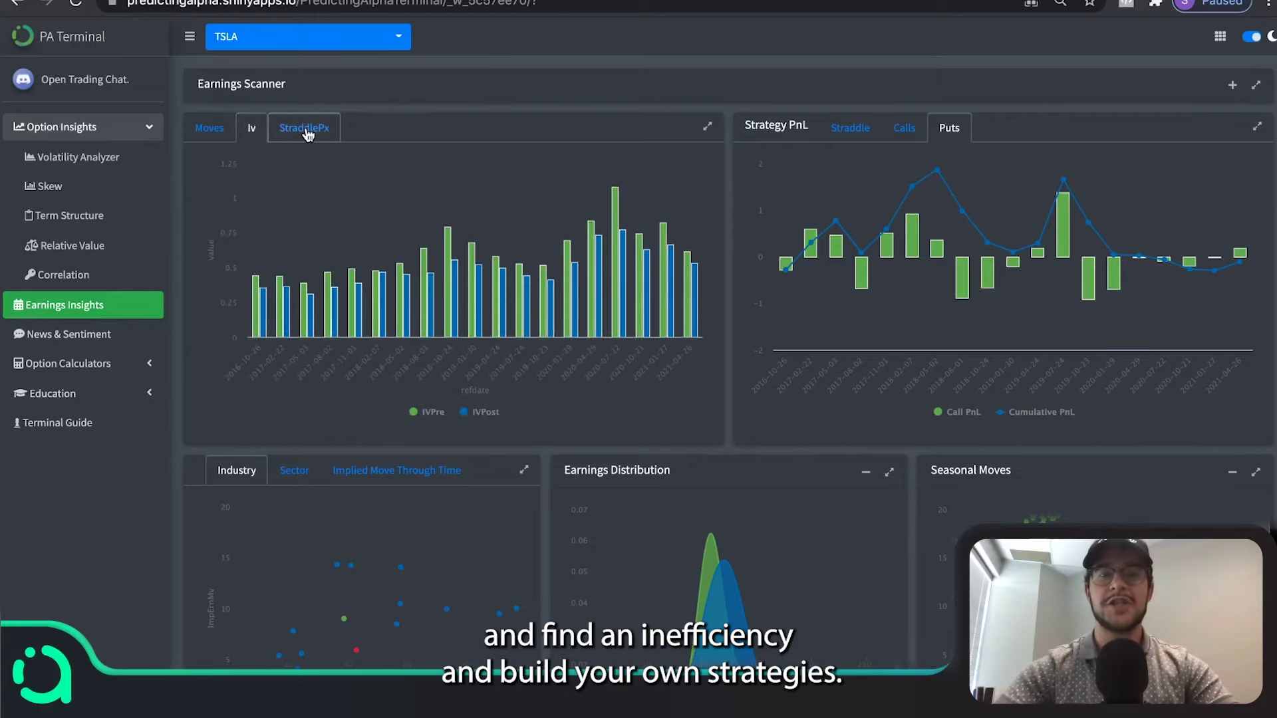
click(306, 130)
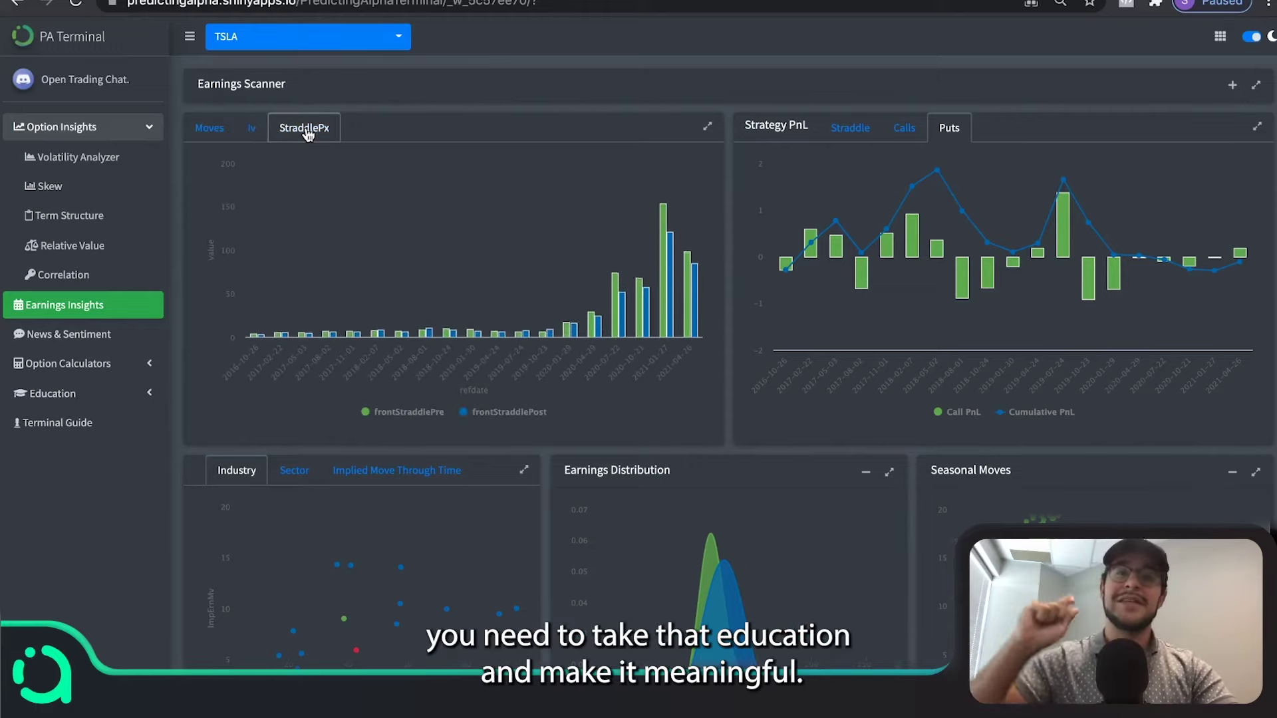
scroll(541, 219, down, 1)
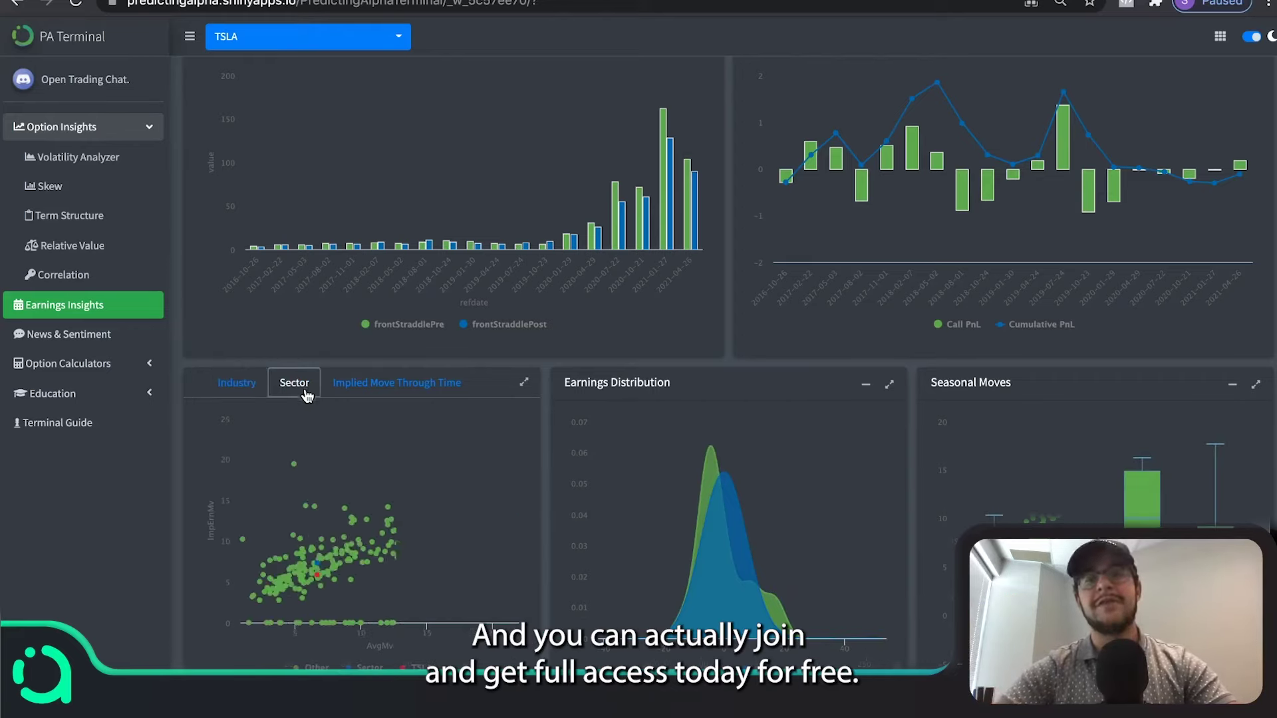
click(307, 394)
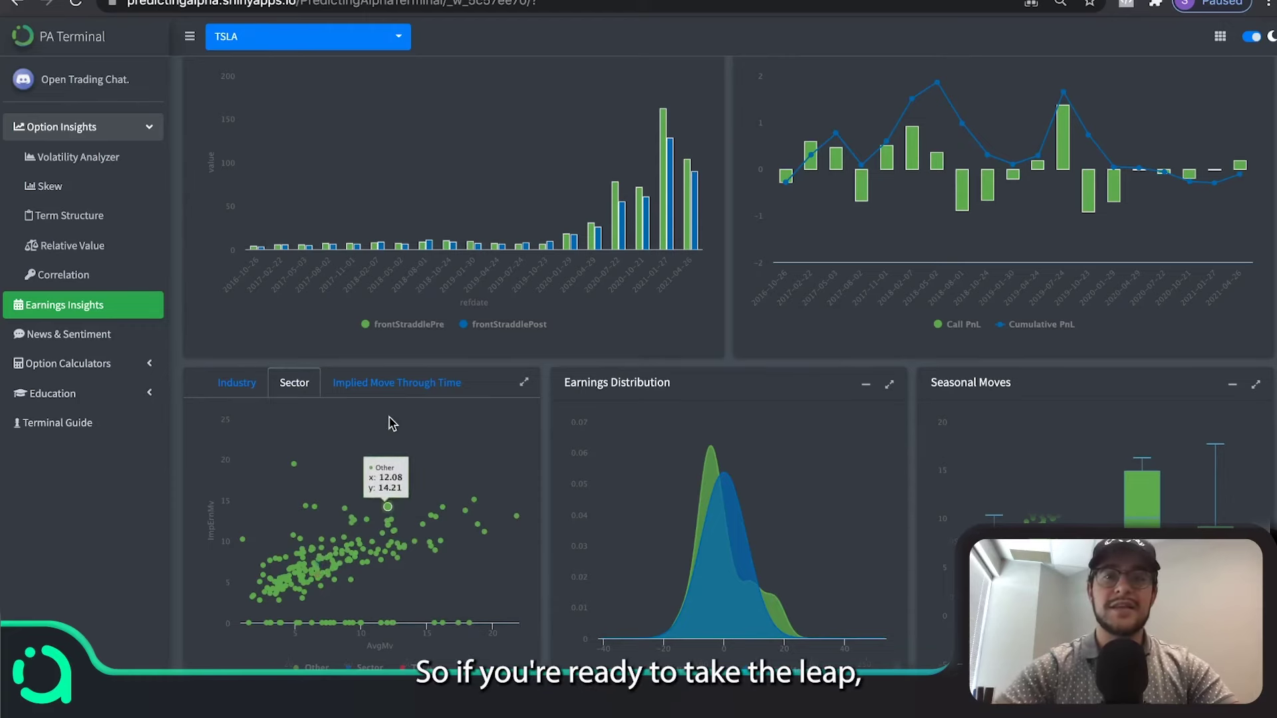
click(384, 384)
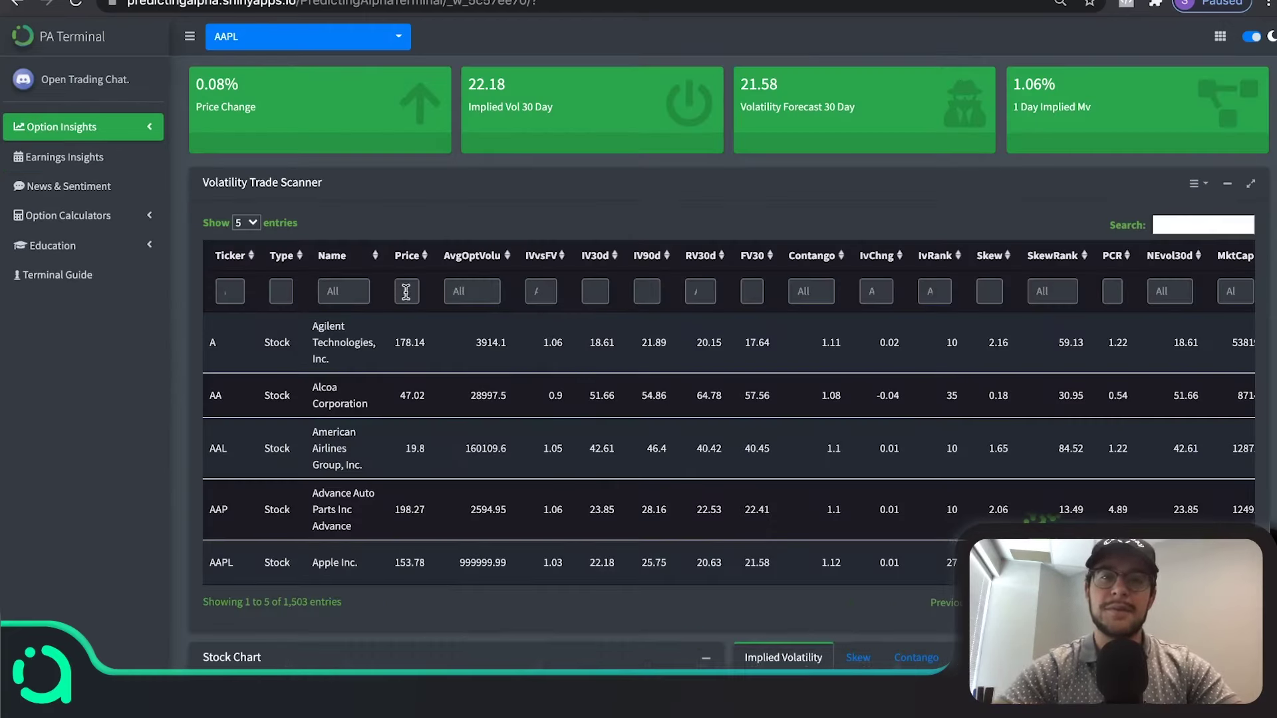
- Filter the scanner to AvgOptVolu 3000 and IVvsFV 2, sorted by IVvsFV ascending
click(406, 291)
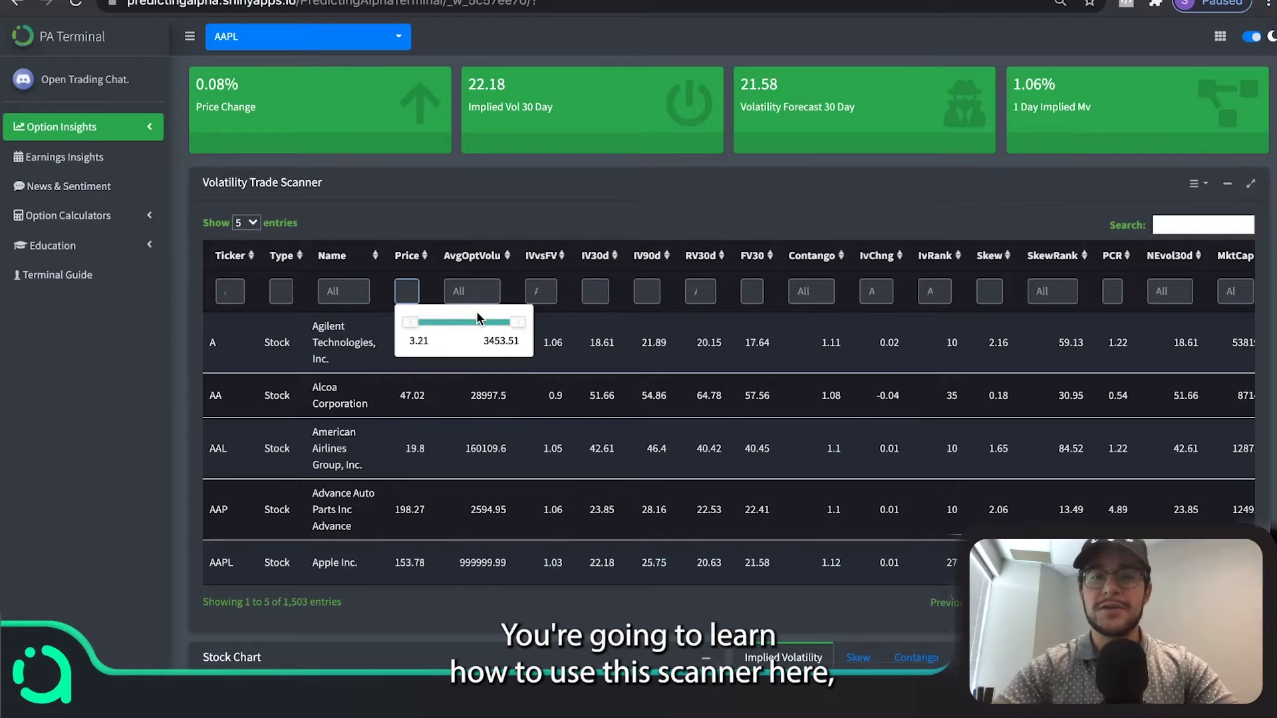
click(455, 290)
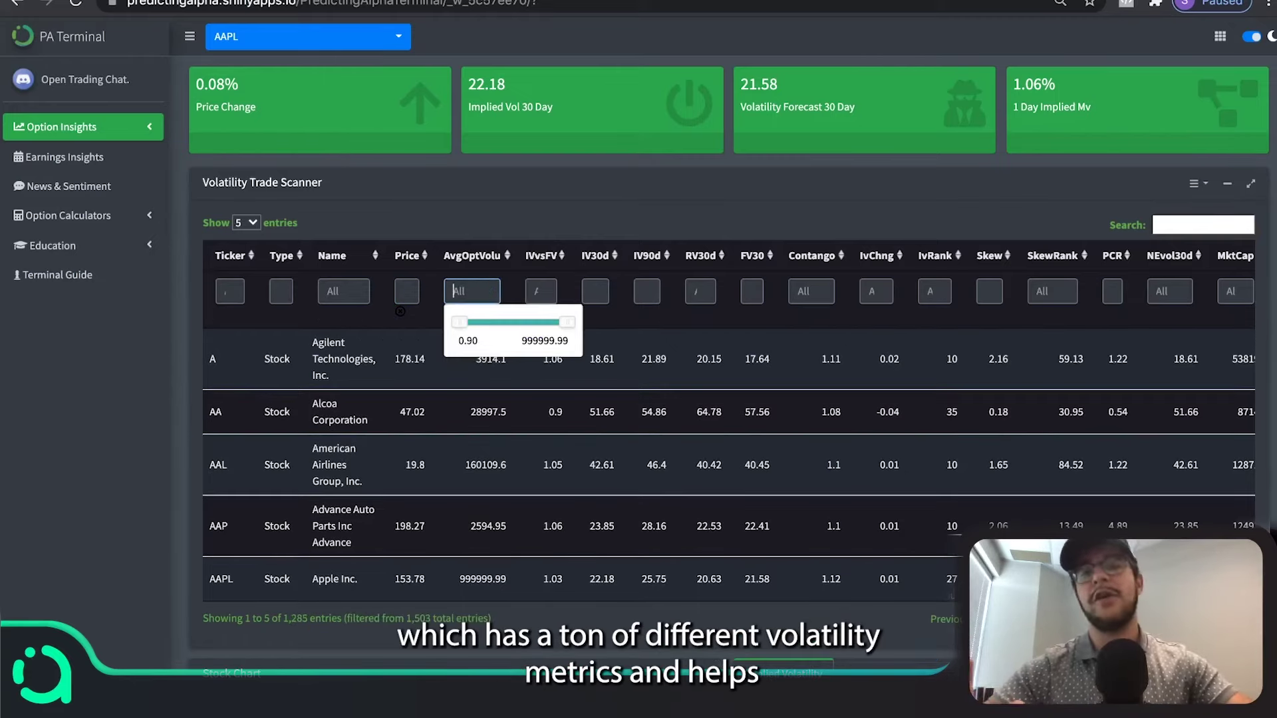
text(3000..)
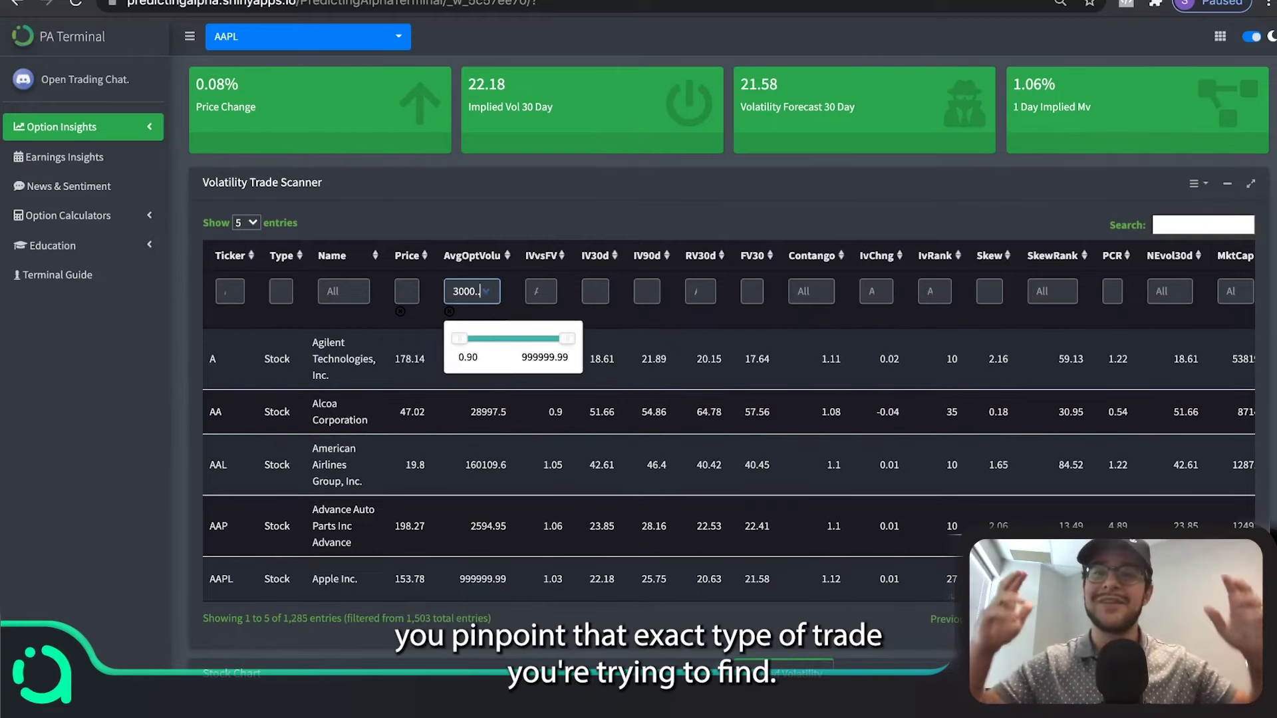
click(540, 291)
text(2)
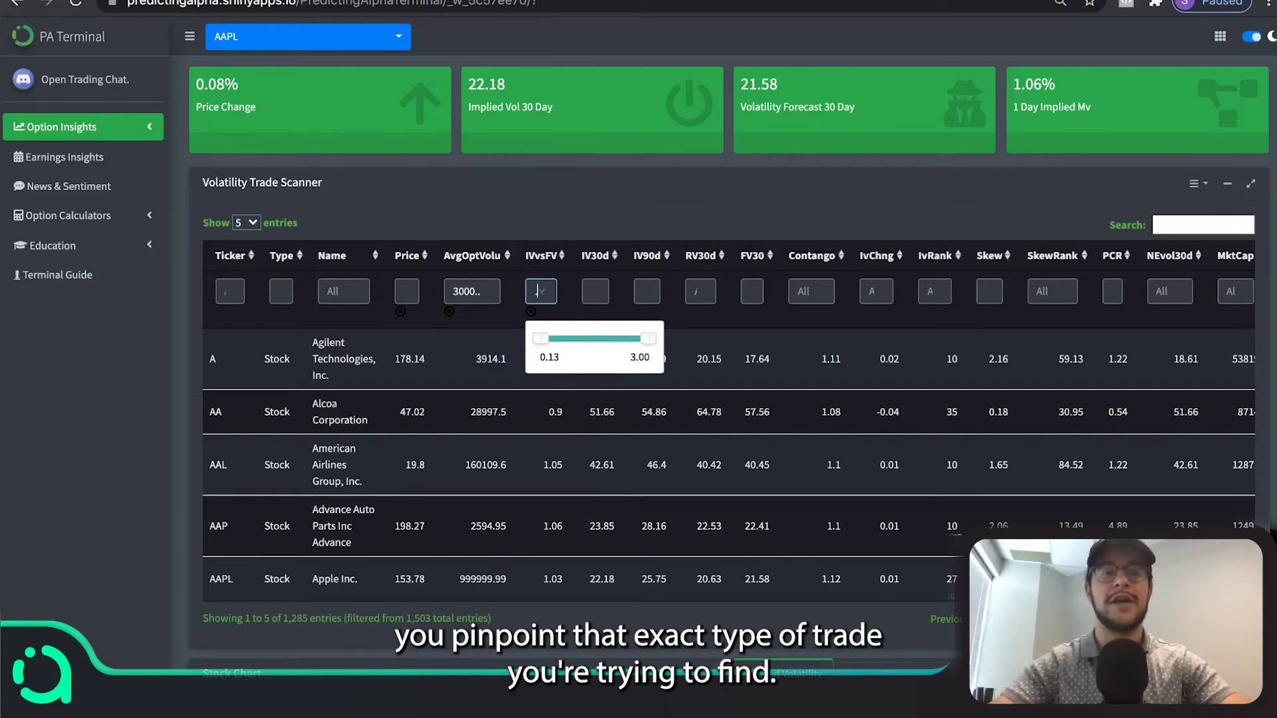
key(Tab)
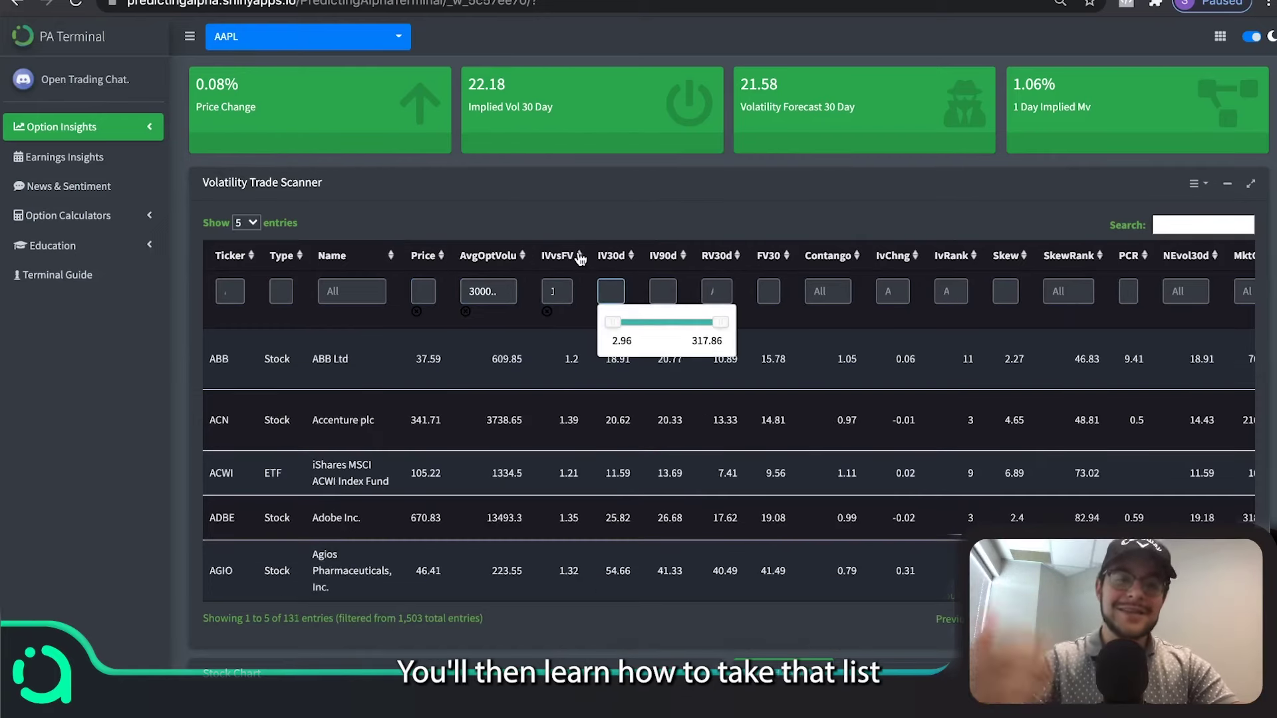
click(580, 258)
- Load ABB as the current ticker
click(251, 366)
click(292, 40)
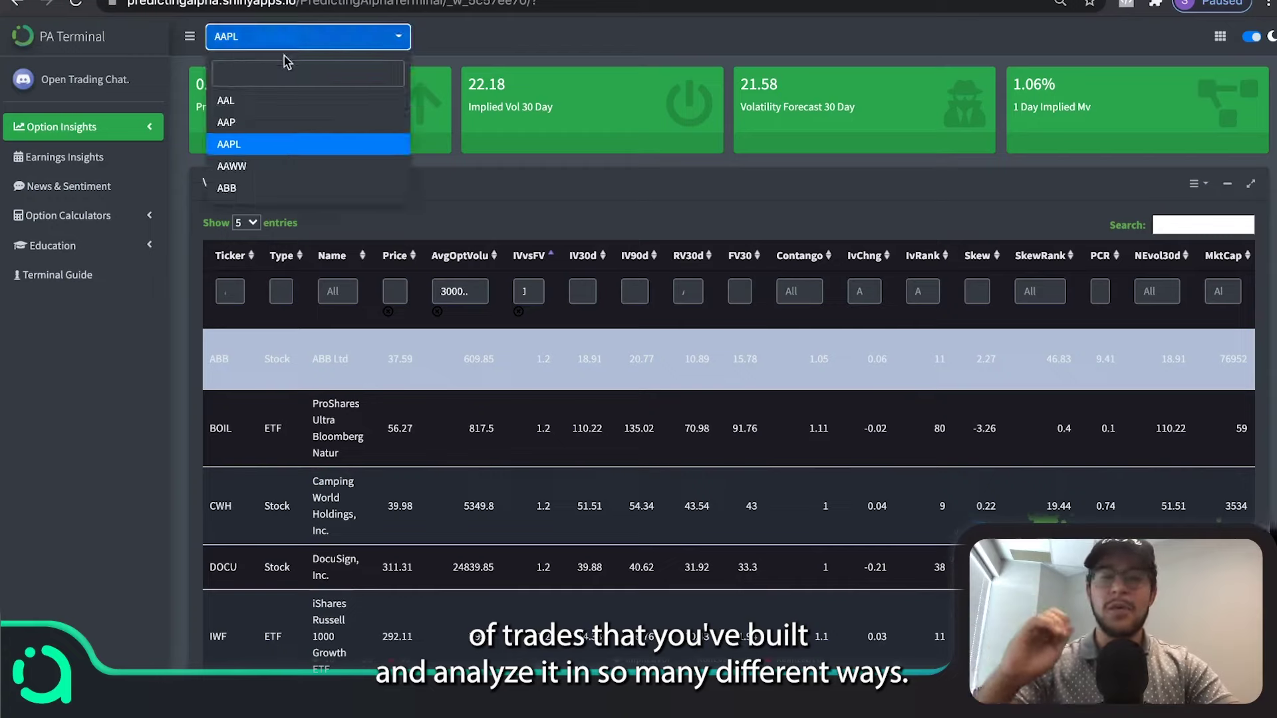
text(abb)
key(Return)
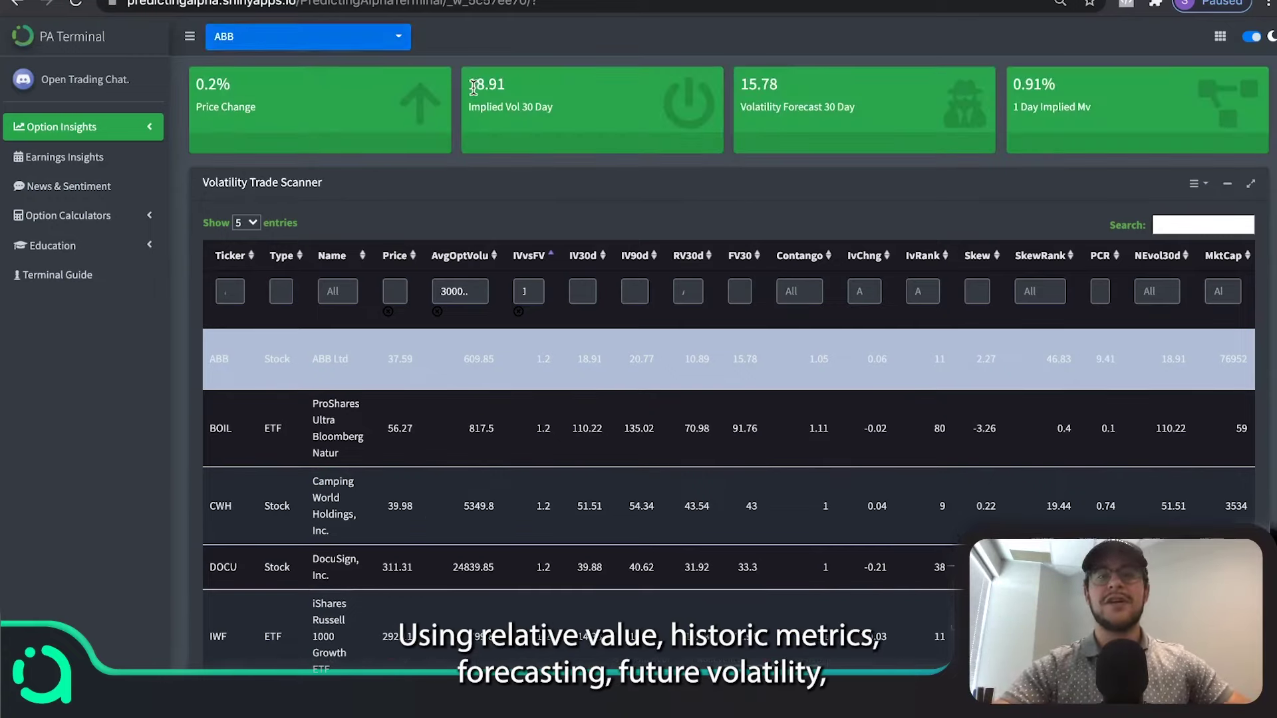
- Run the Price Calculator for ABB's option premium and Greeks, then open the Event IV Calculator
drag(743, 82, 876, 116)
scroll(877, 117, down, 6)
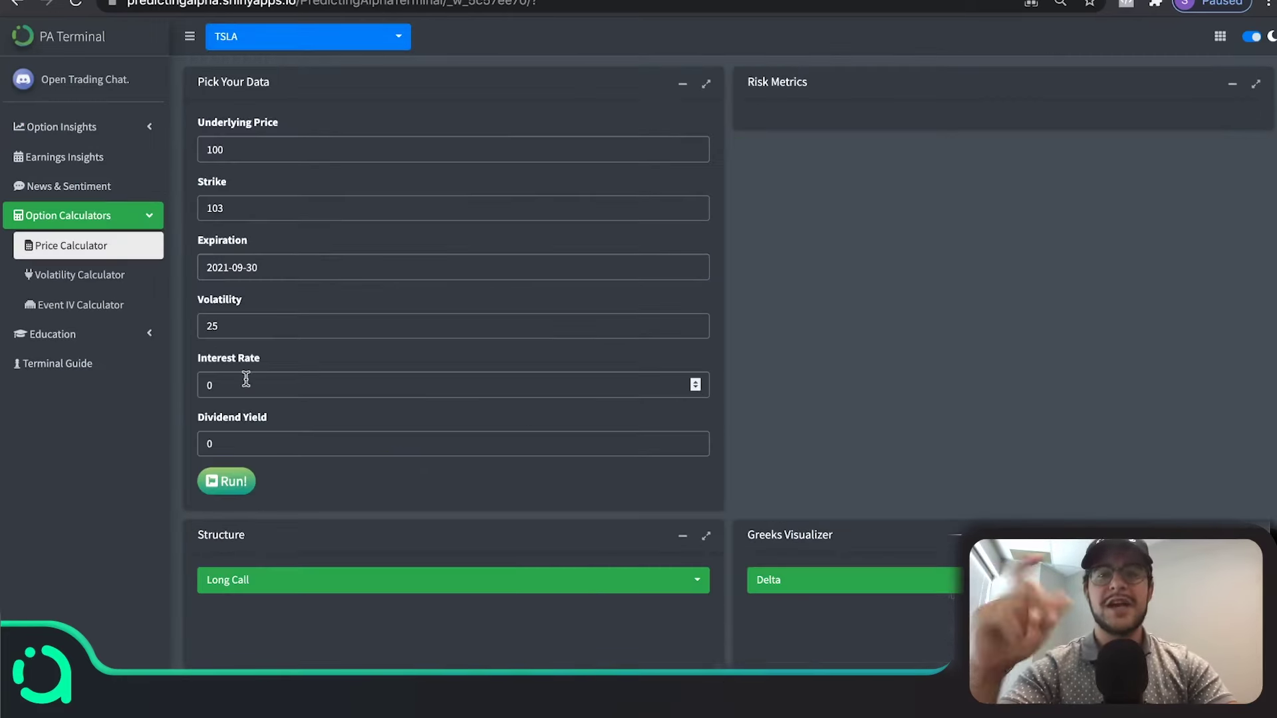
click(245, 484)
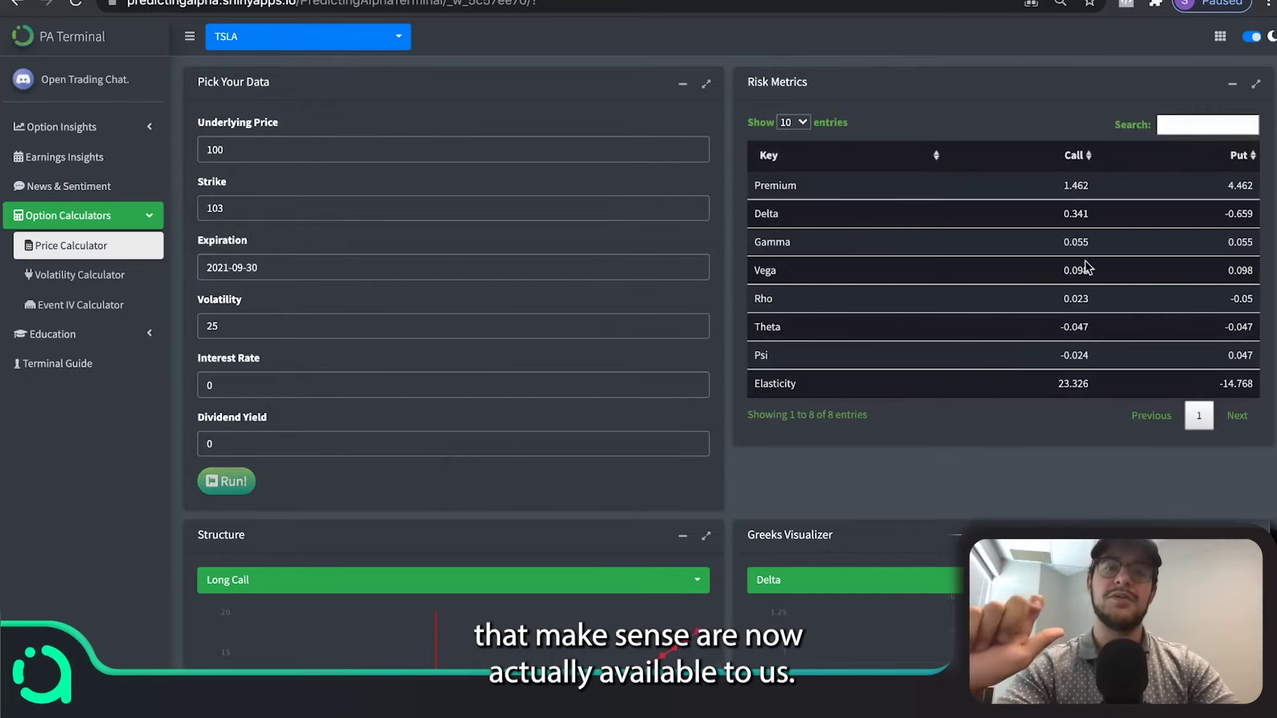
scroll(1031, 470, down, 3)
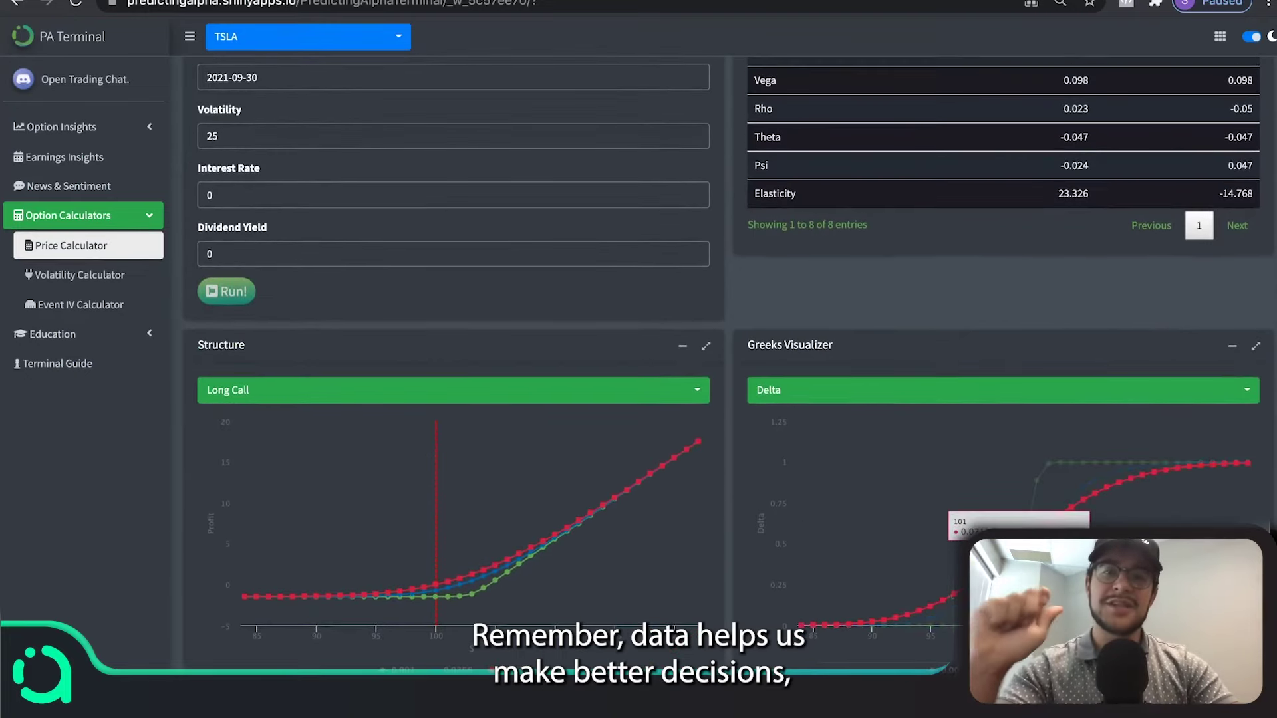
click(80, 304)
click(52, 334)
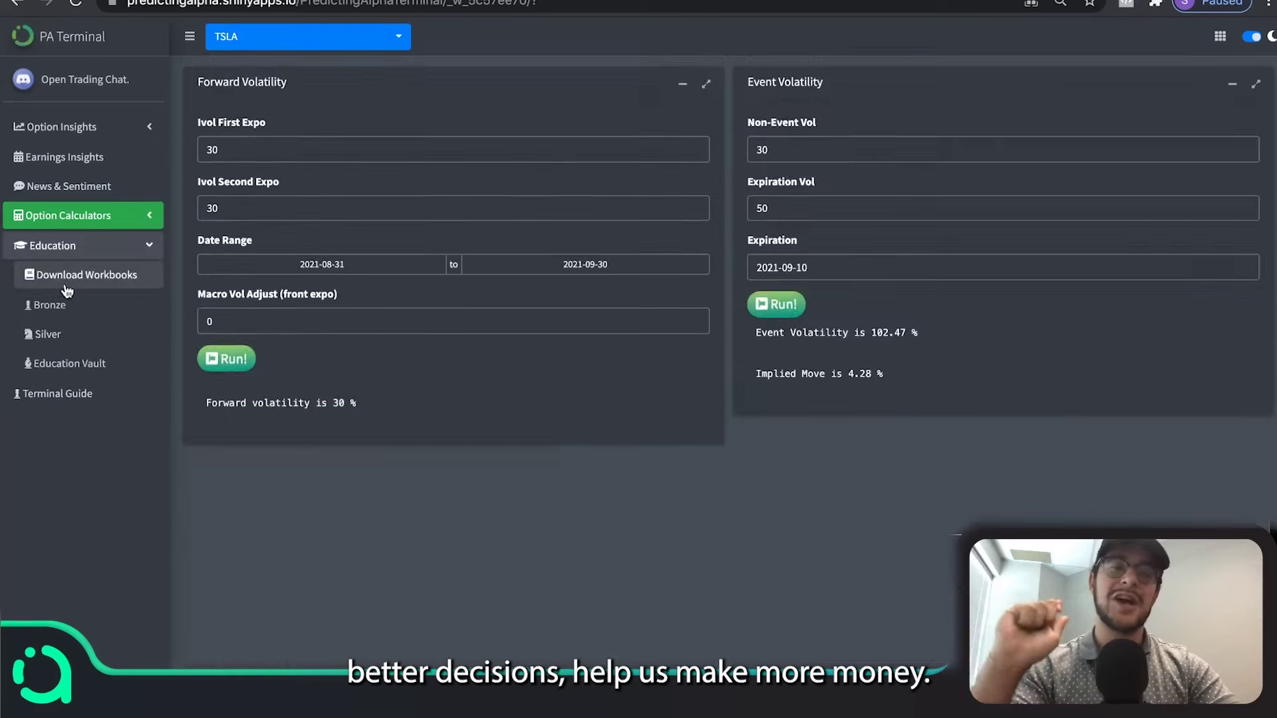
- Browse the Bronze Part 2 lesson videos, then open the Silver Education lessons
click(65, 307)
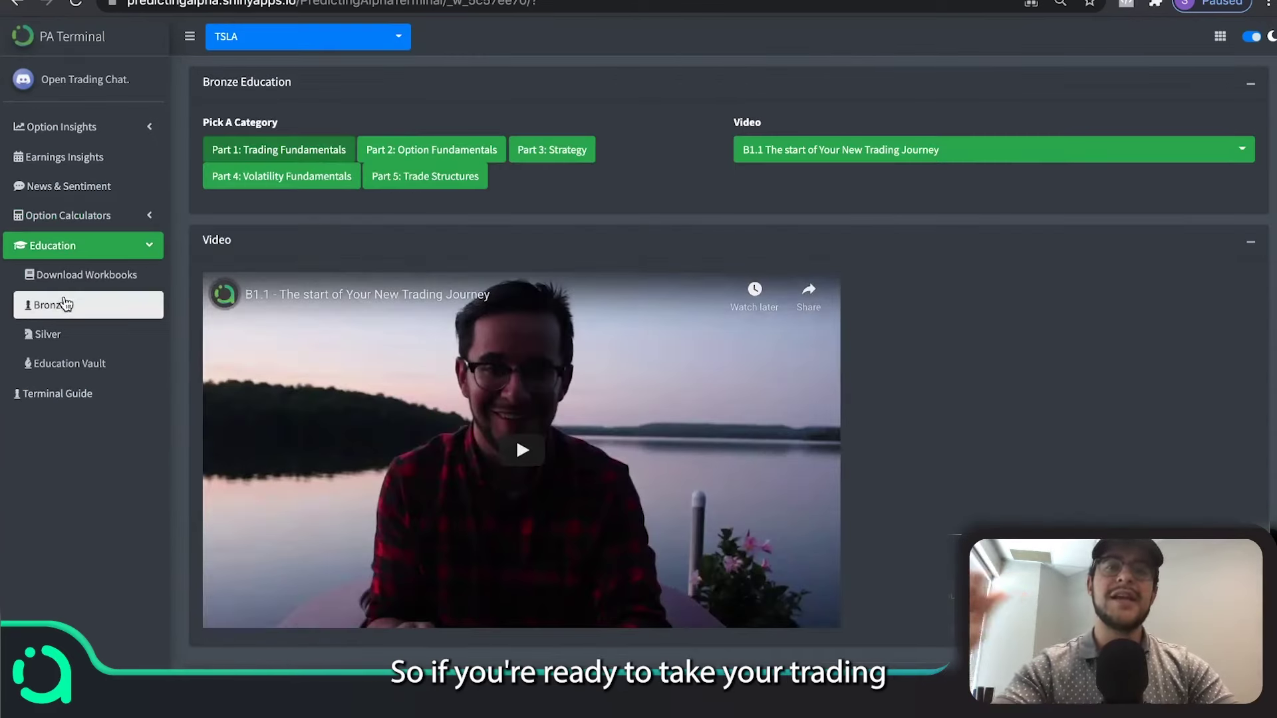
click(446, 154)
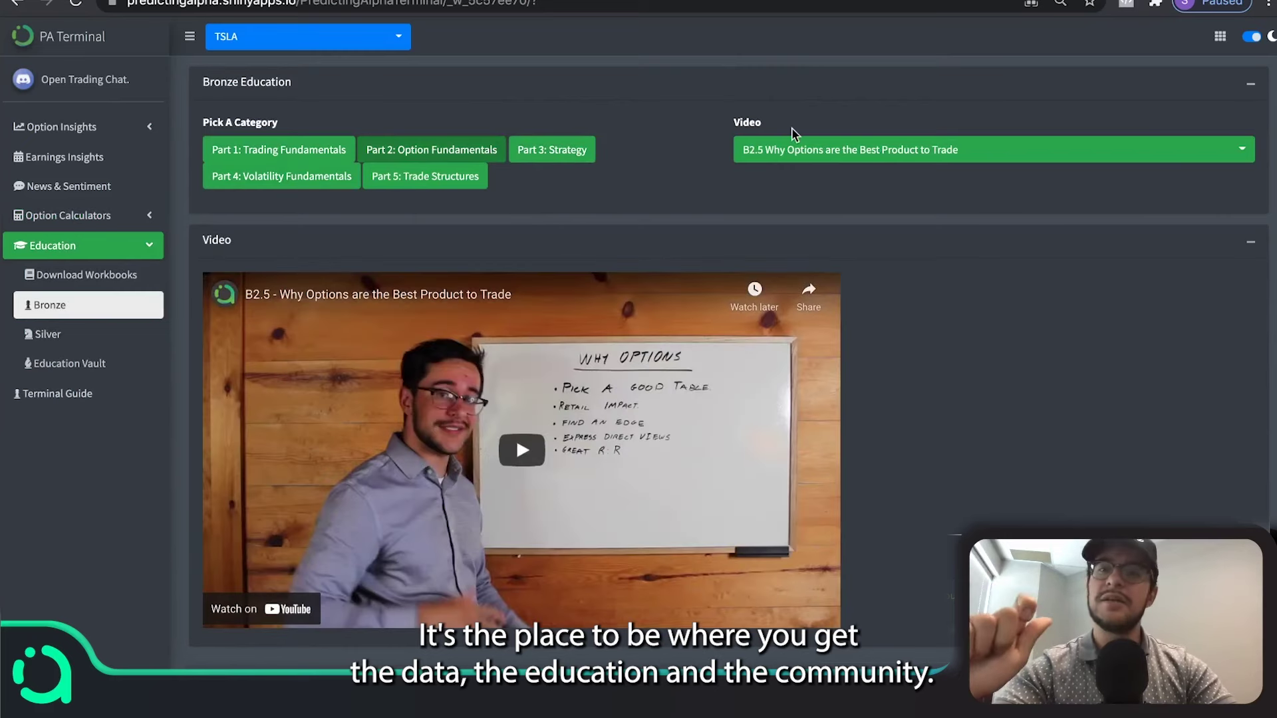
click(802, 151)
scroll(844, 228, down, 1)
scroll(843, 228, down, 3)
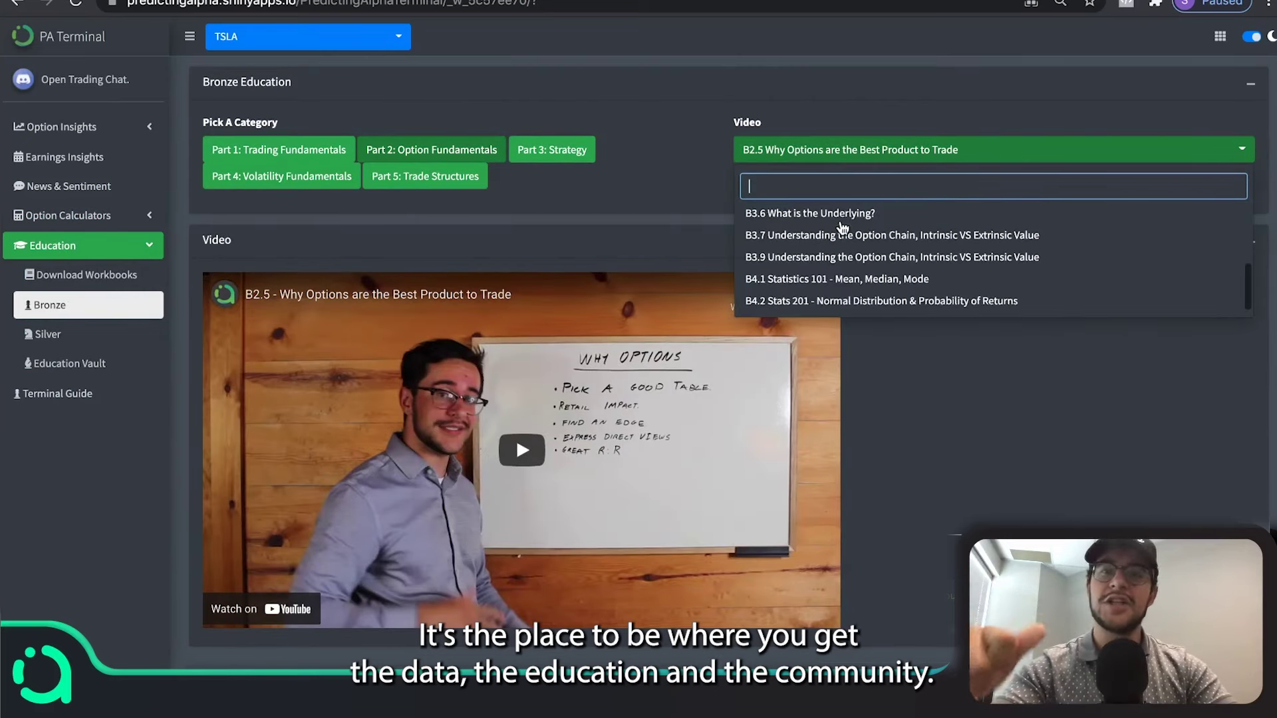
click(61, 344)
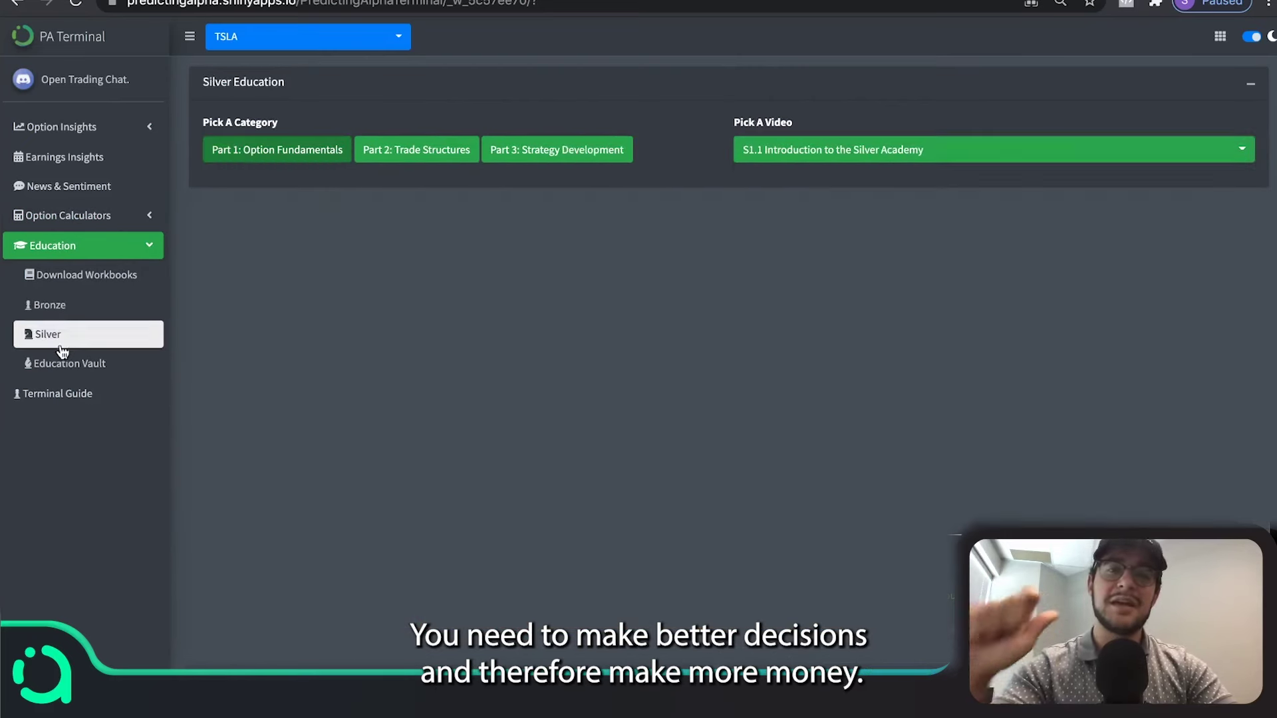
- Switch the Education Vault to All Files and scroll through the full video list
click(65, 375)
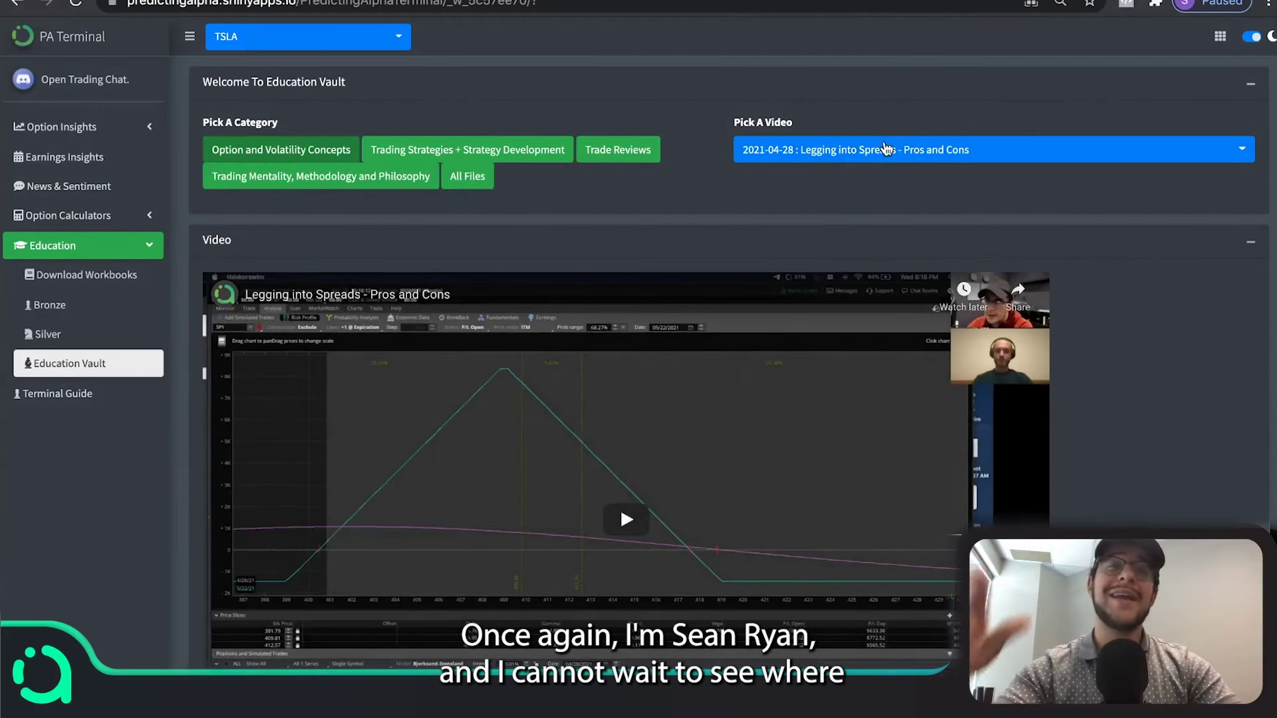
click(883, 149)
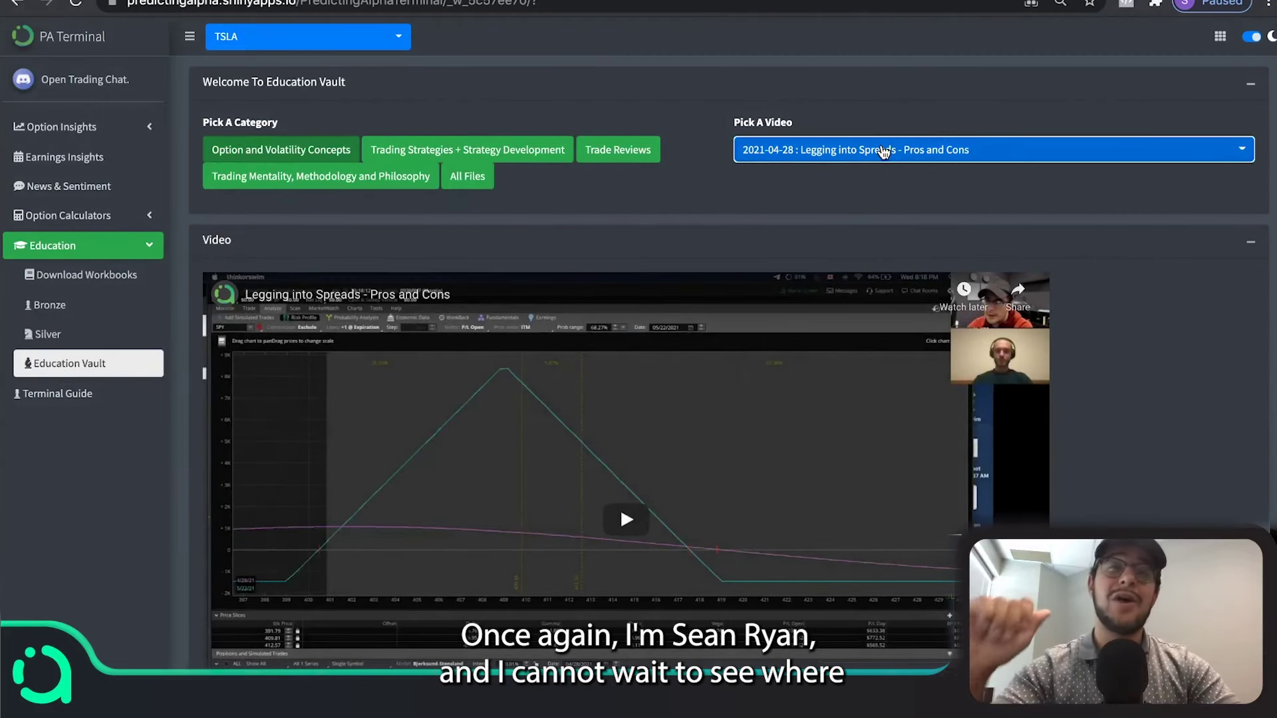
click(471, 177)
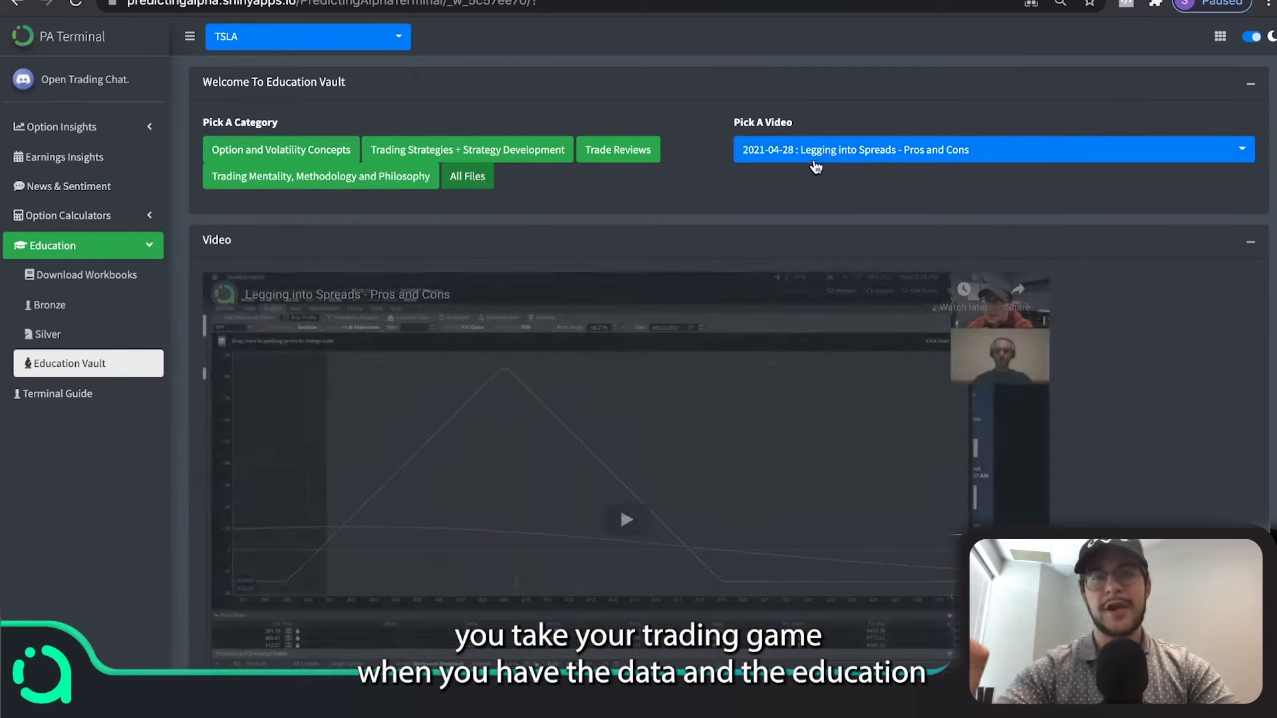
click(814, 157)
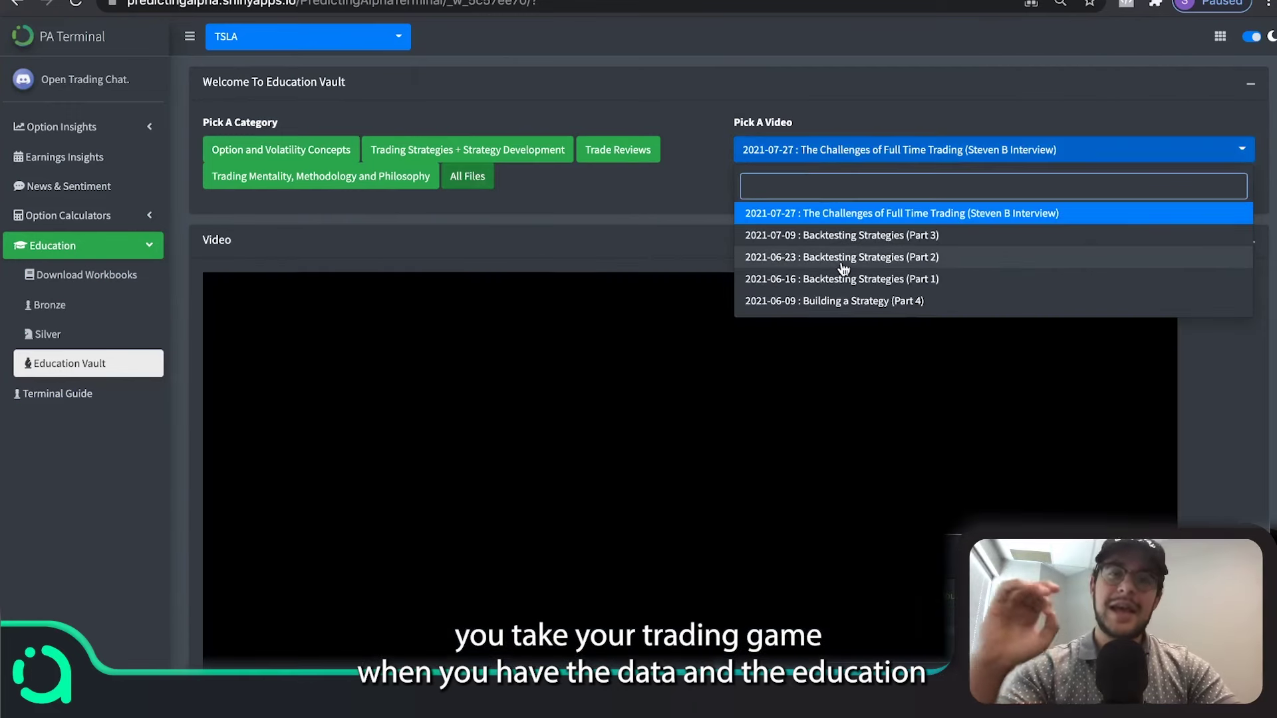
scroll(844, 266, down, 2)
scroll(843, 266, down, 4)
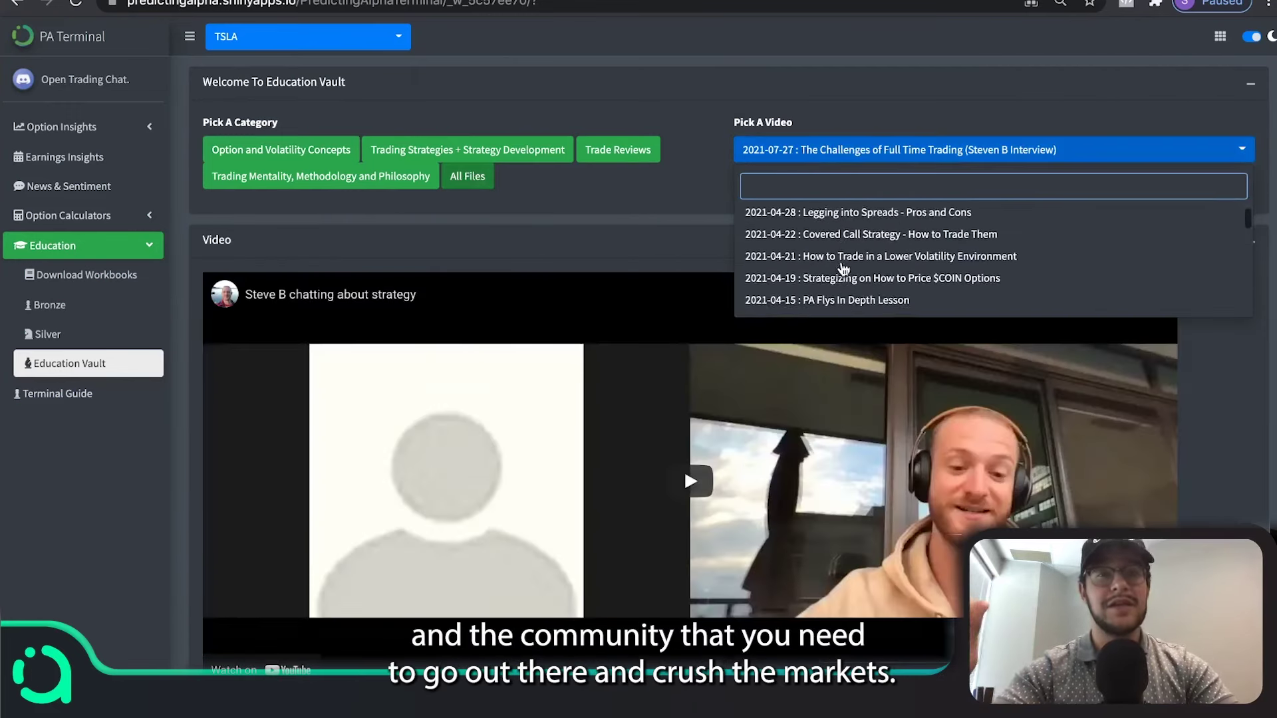
scroll(844, 268, down, 10)
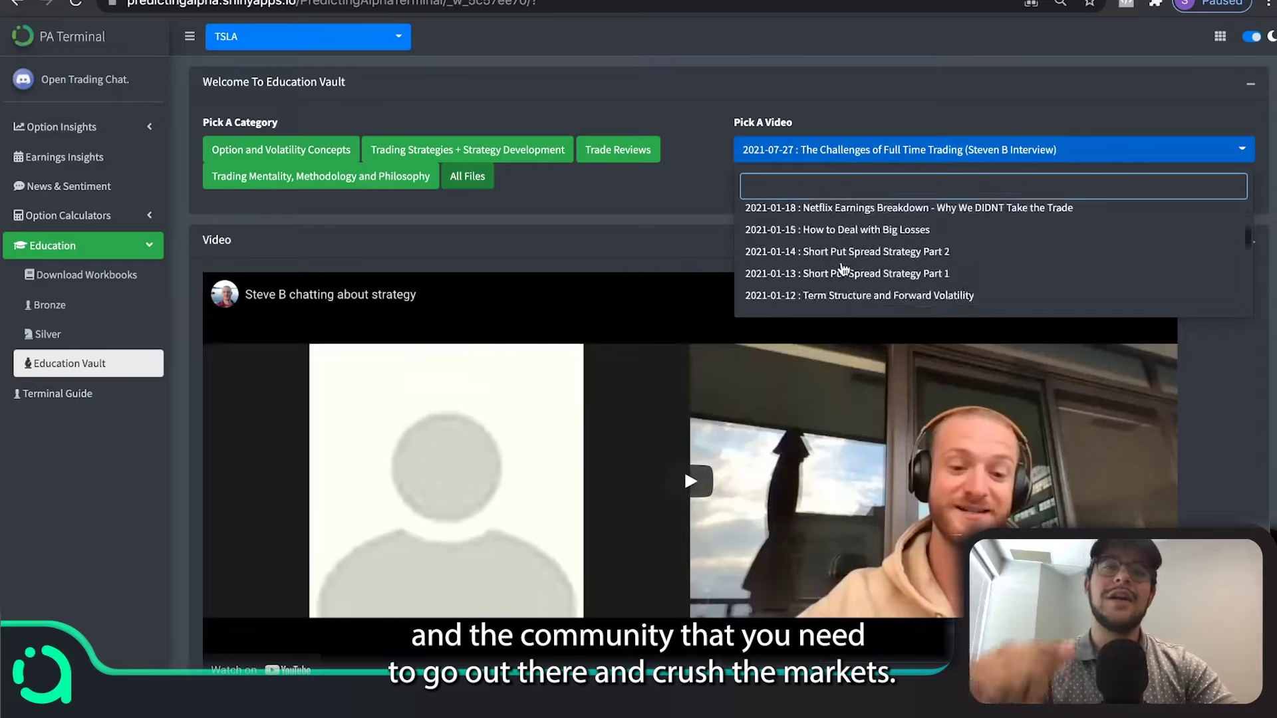
scroll(843, 268, down, 8)
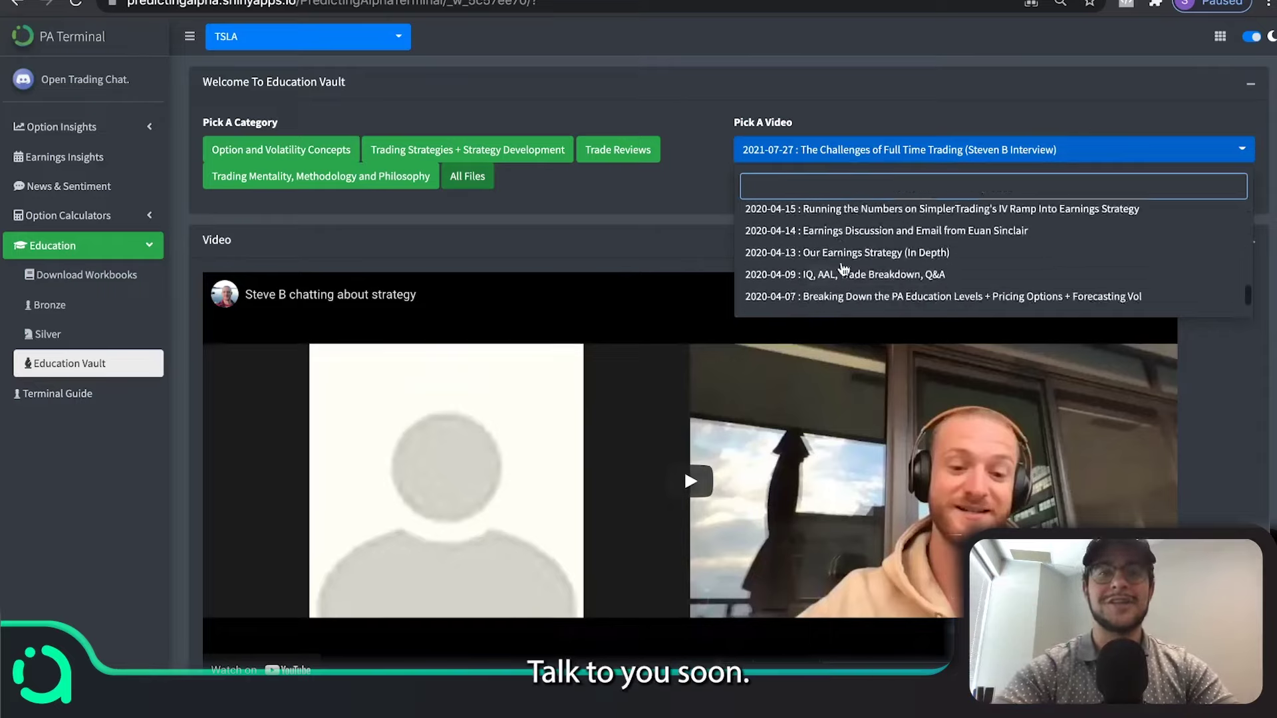